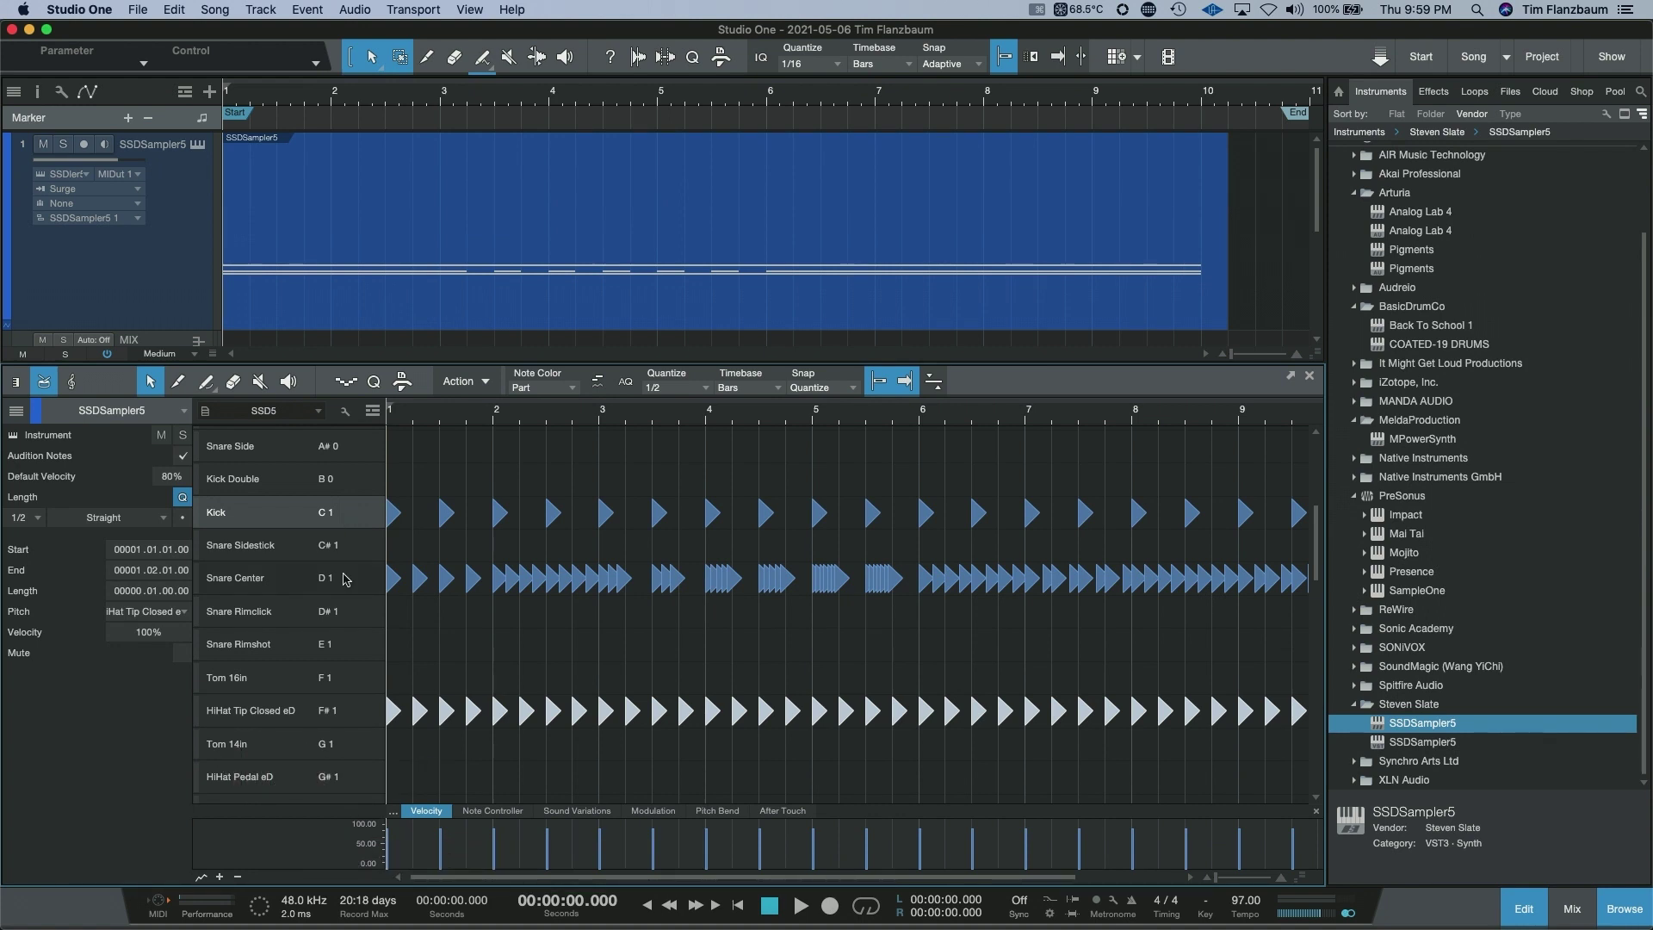
pyautogui.click(708, 394)
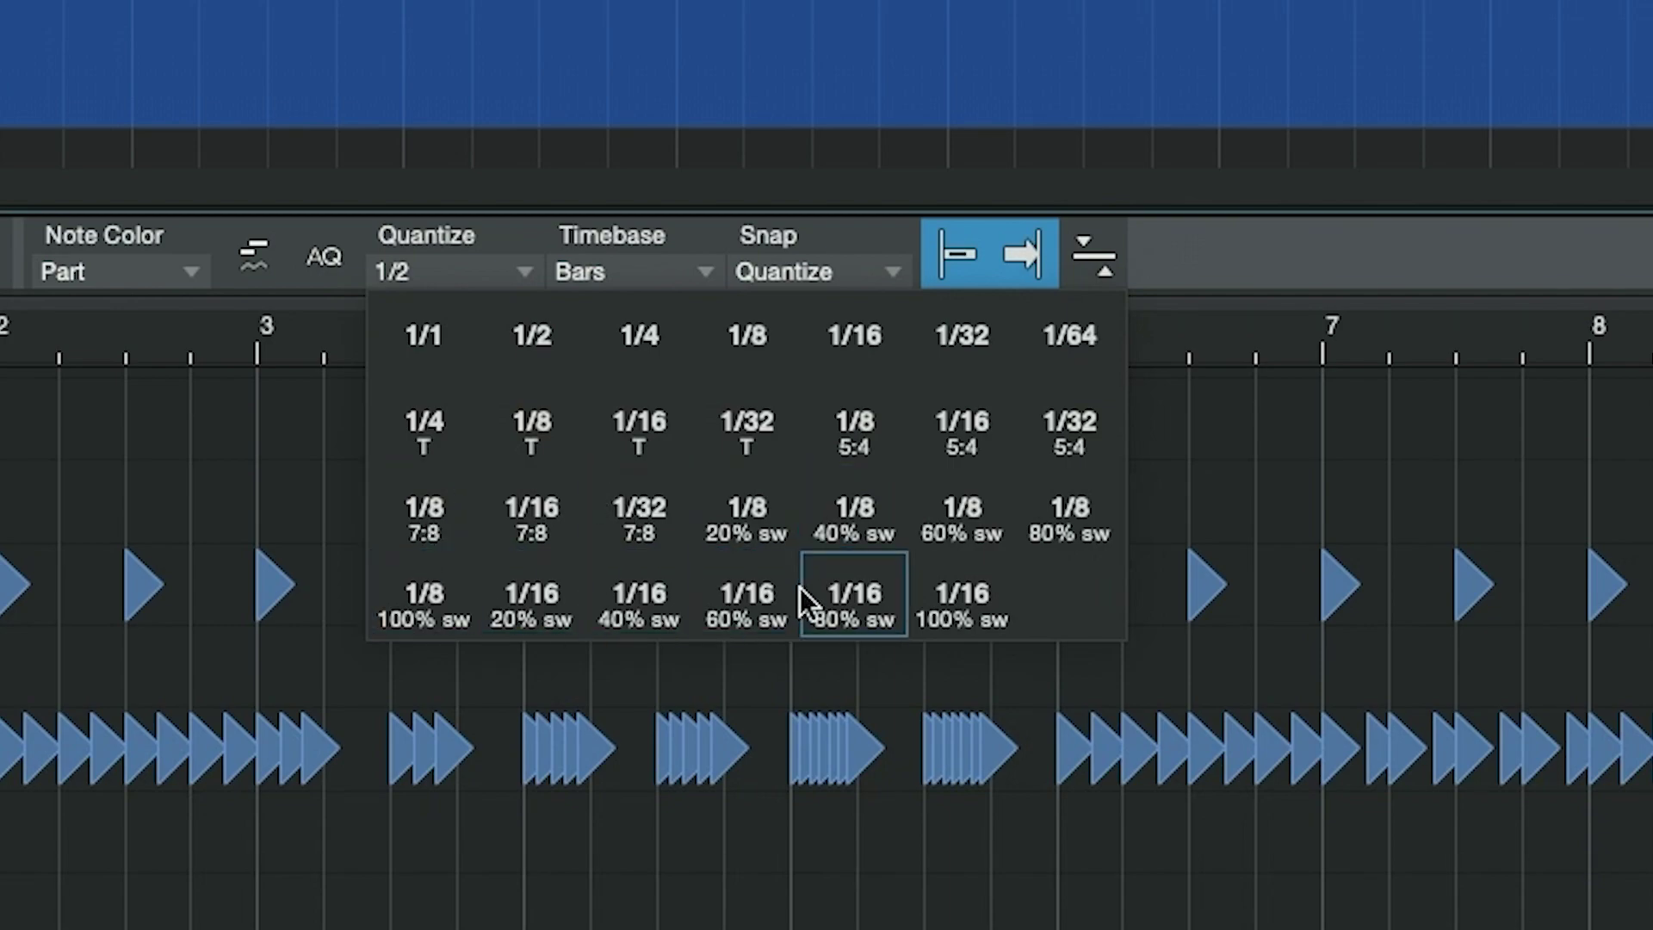
pyautogui.press('Escape')
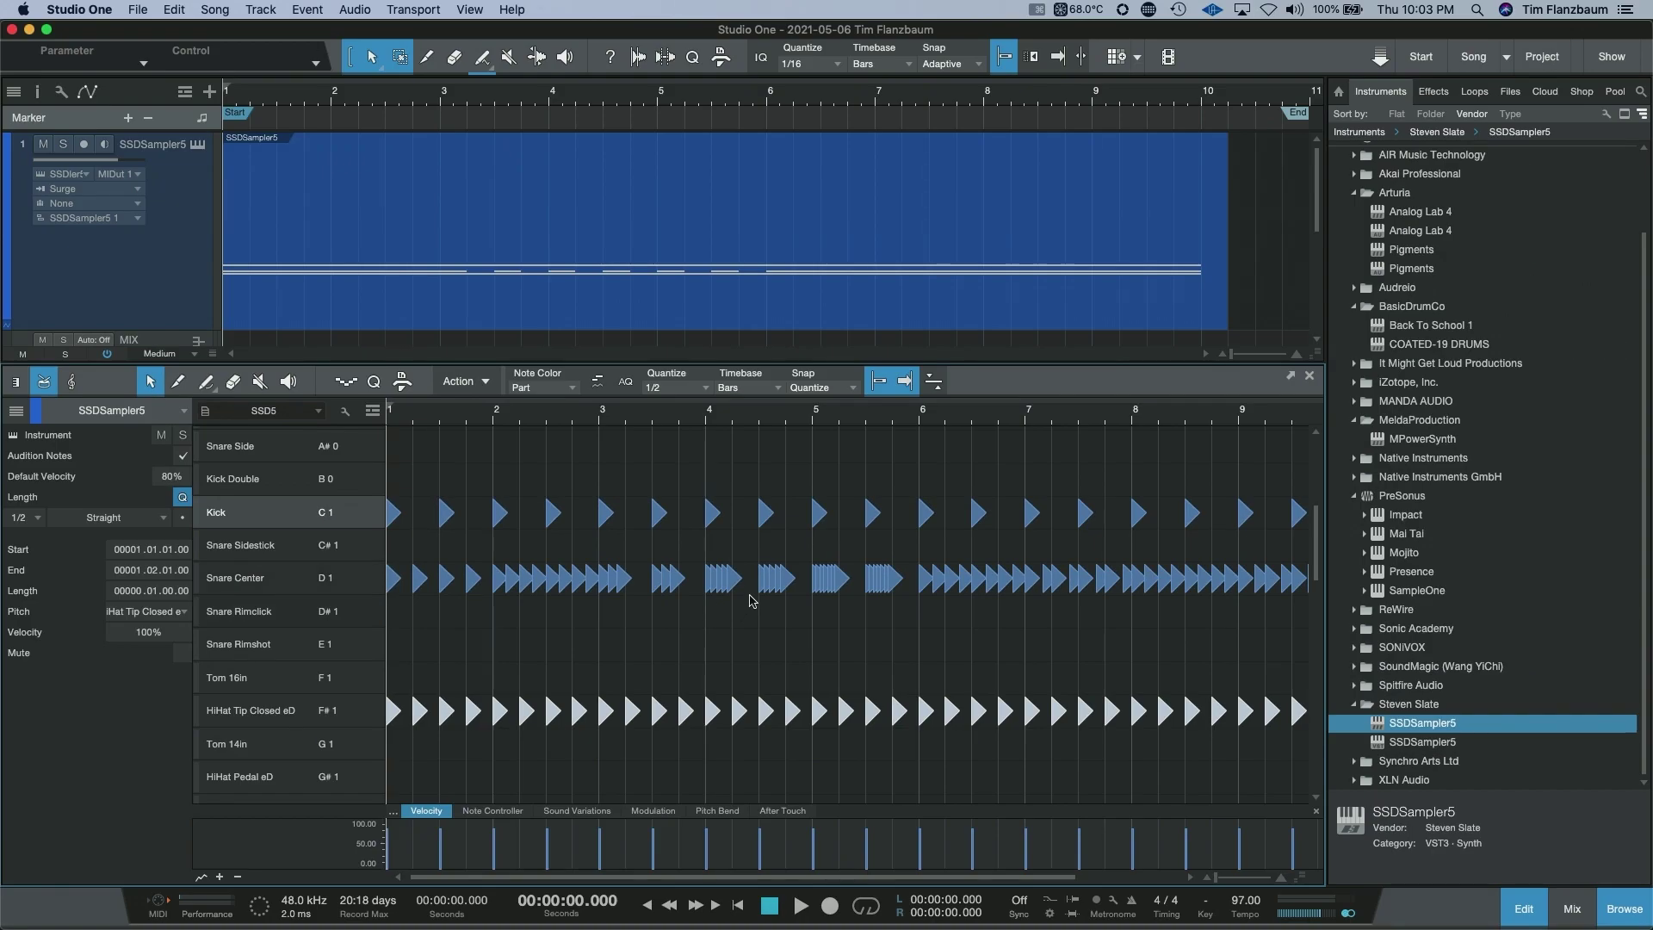
# Extend the drum part to bar 11 and duplicate bar 9's four closed hi-hat notes into bar 10
pyautogui.hscroll(5, 747, 596)
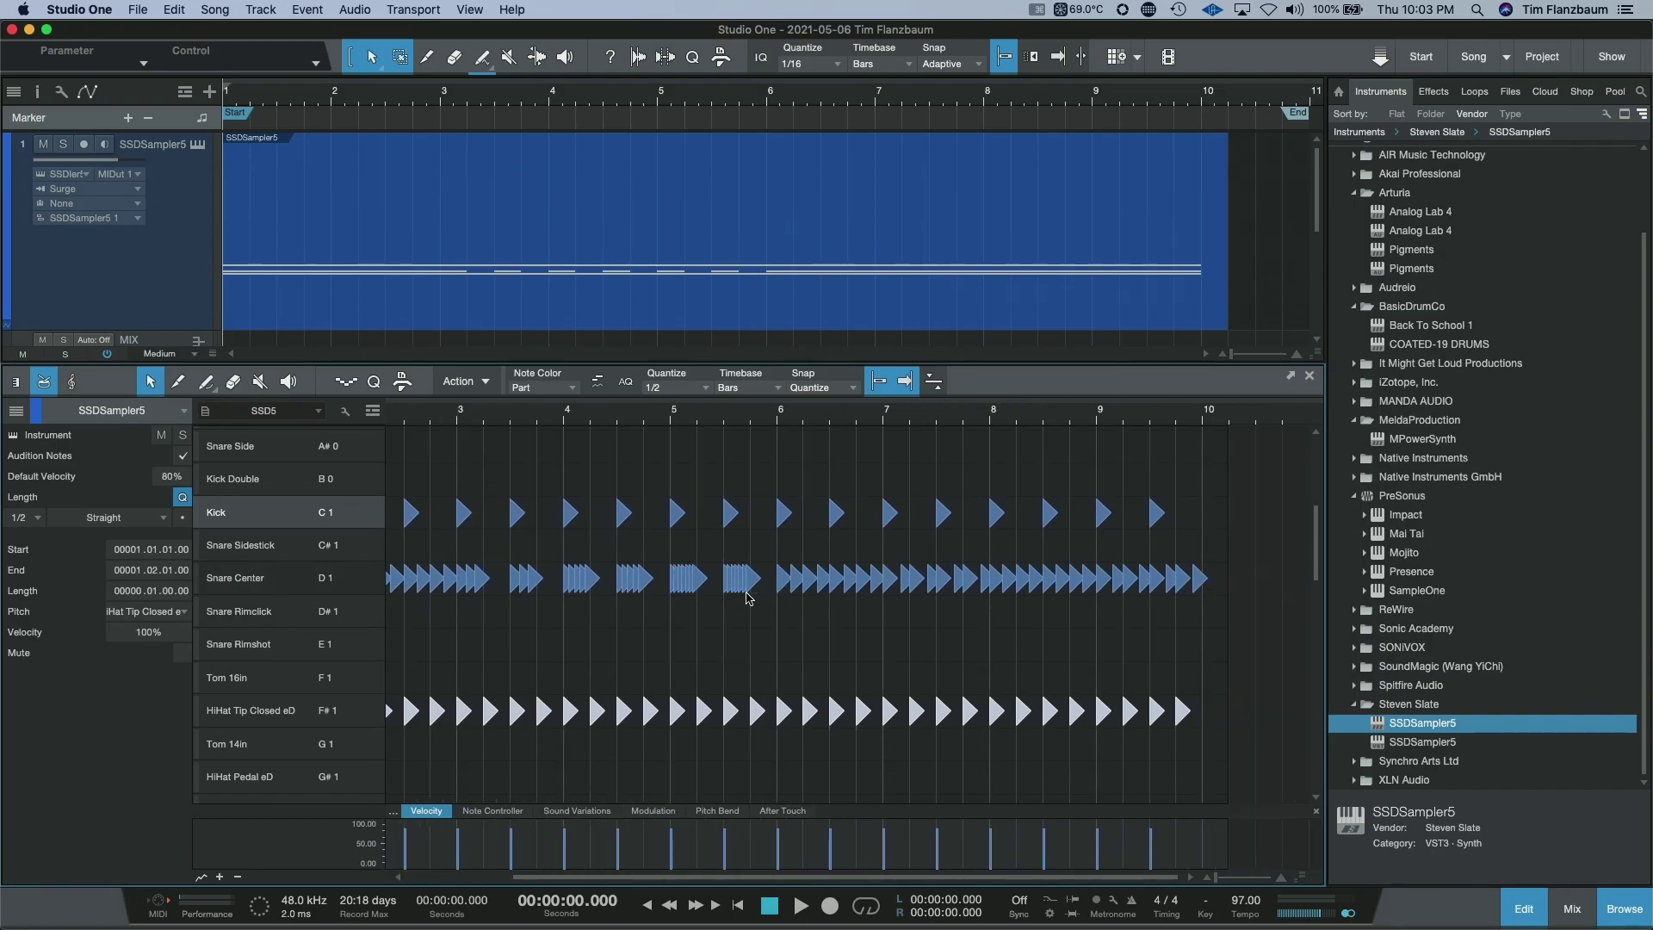
pyautogui.moveTo(1230, 316); pyautogui.dragTo(1291, 336)
pyautogui.hscroll(10, 993, 505)
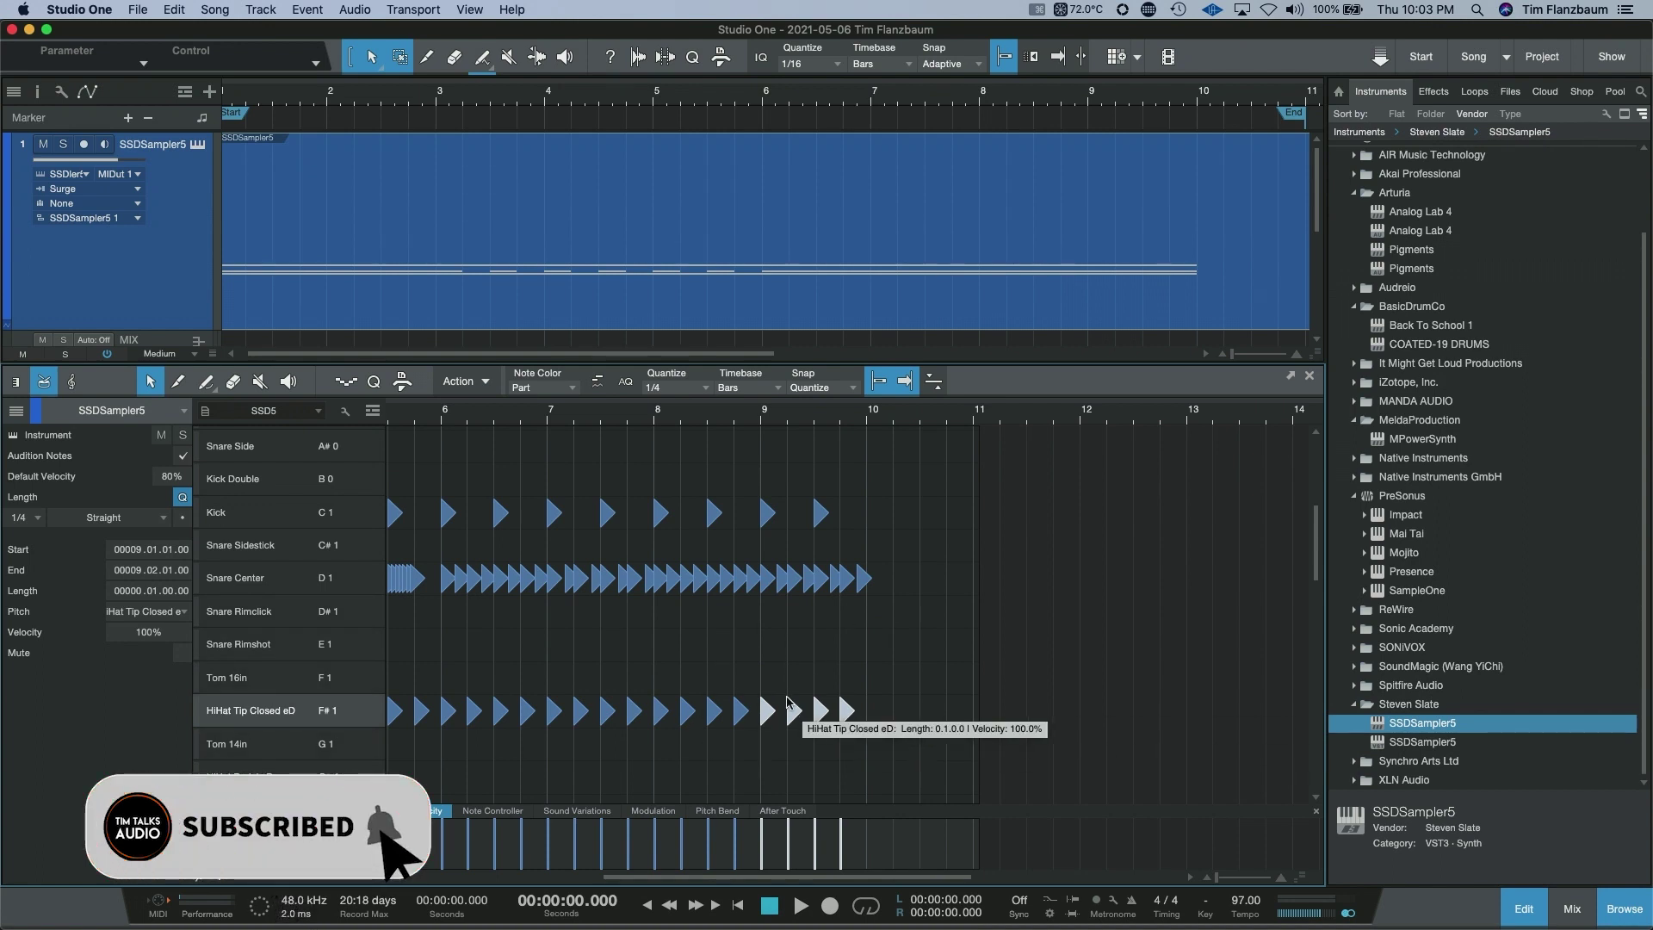
pyautogui.press('d')
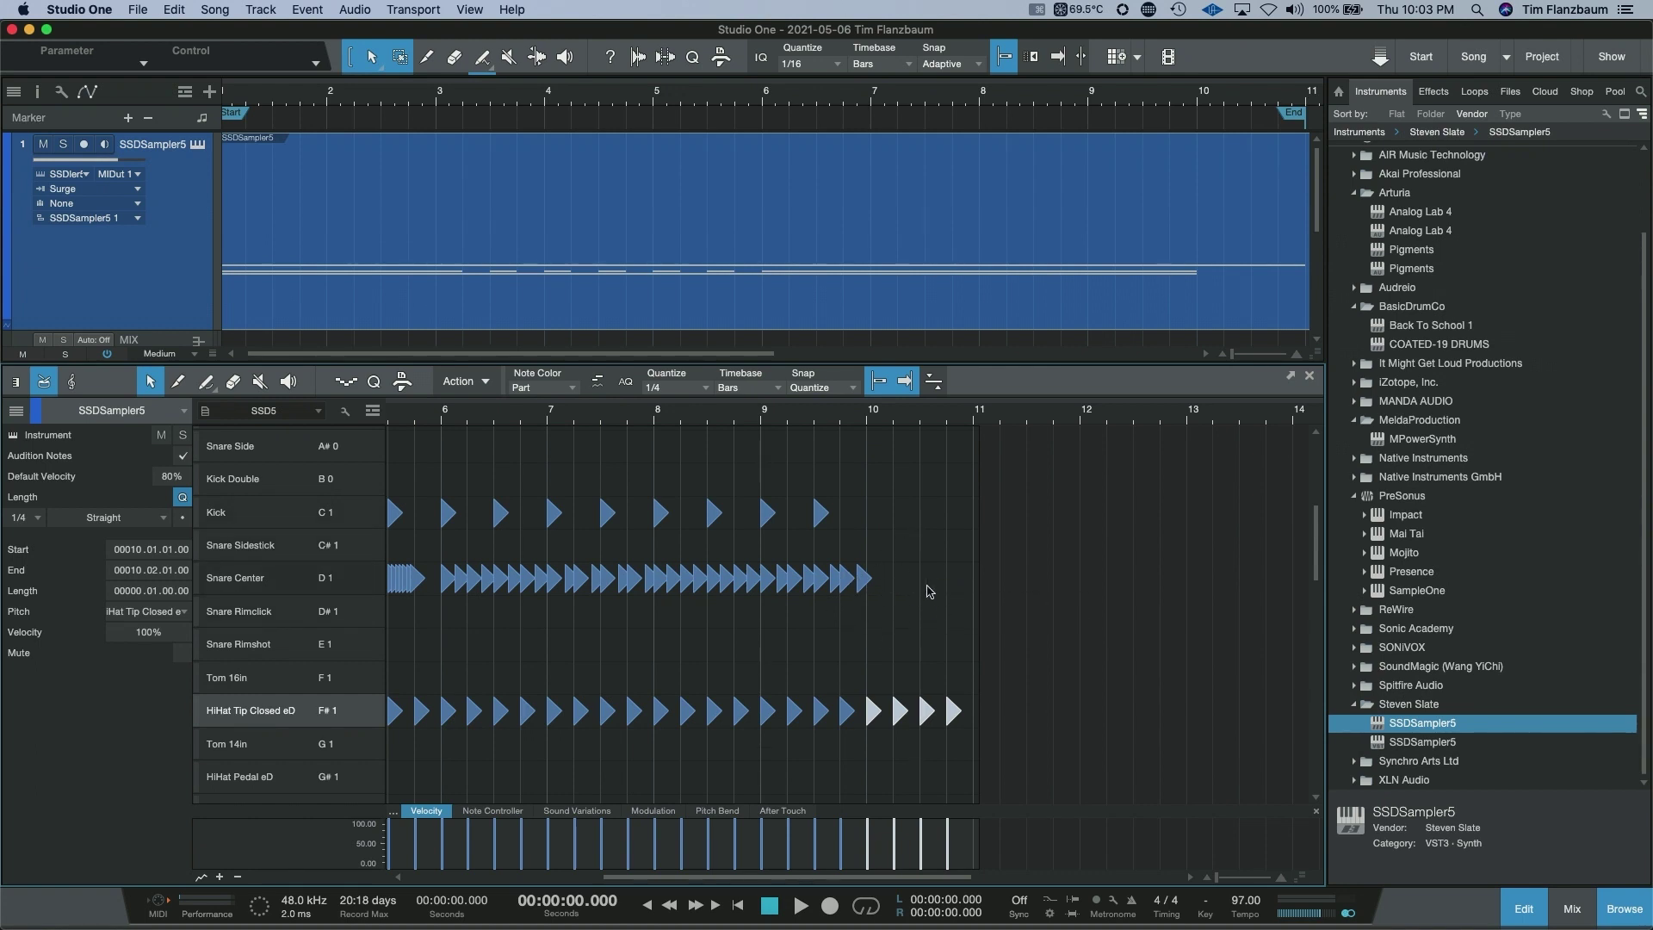
# Set the note editor's quantize value to 1/16 7:8
pyautogui.click(707, 393)
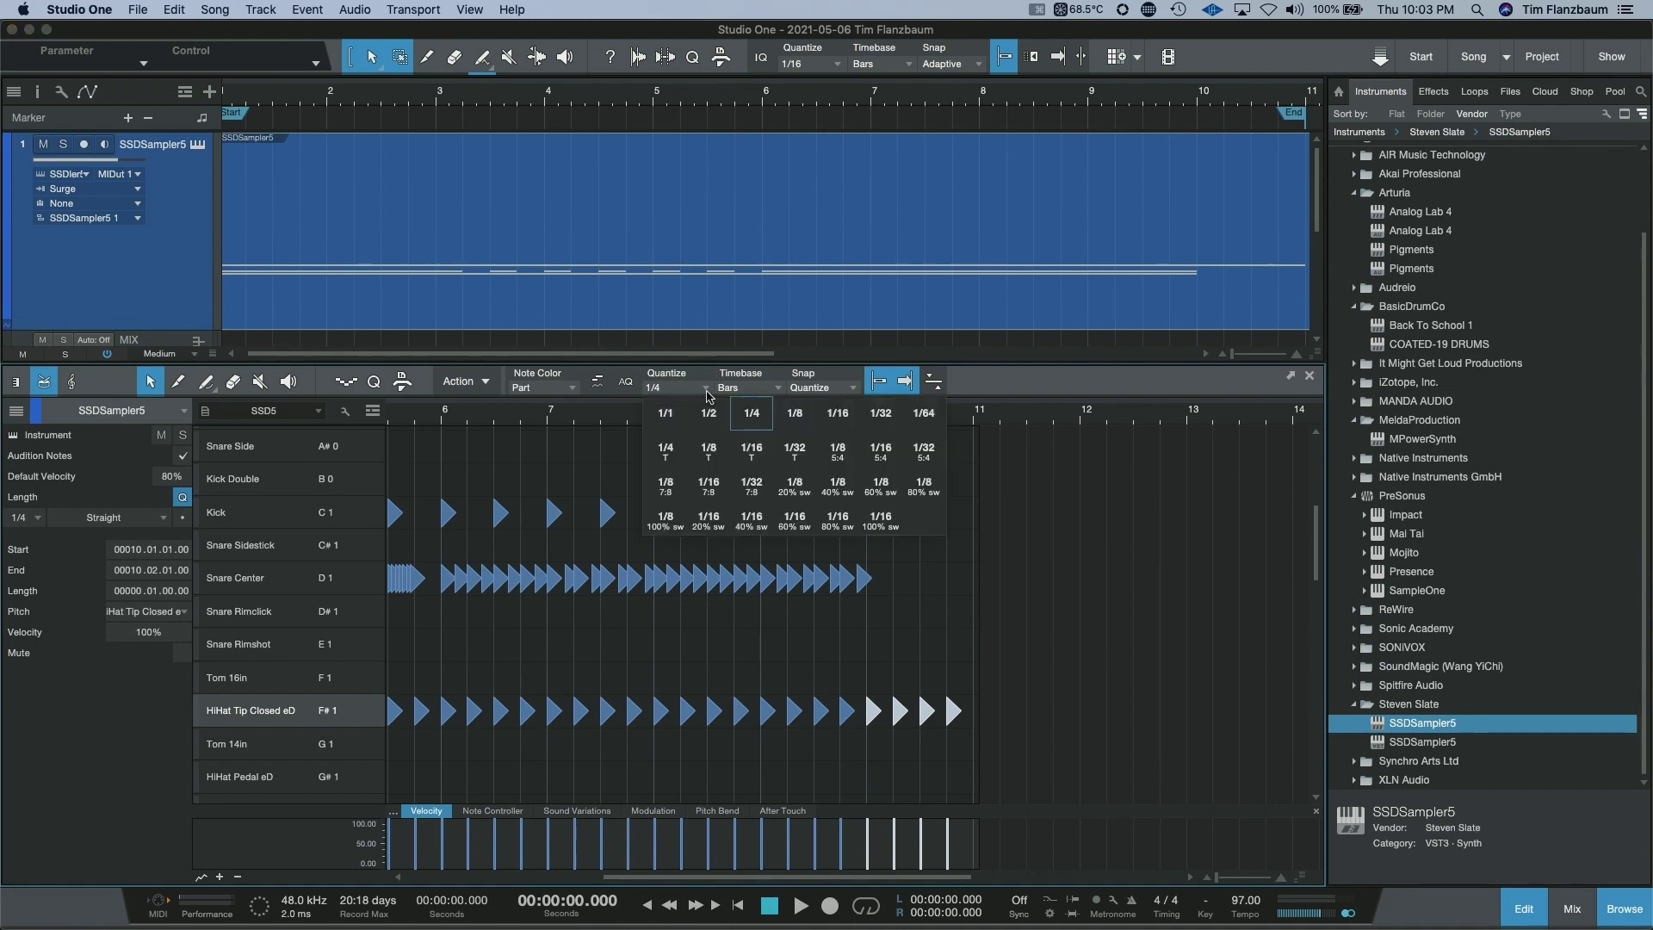
pyautogui.click(721, 493)
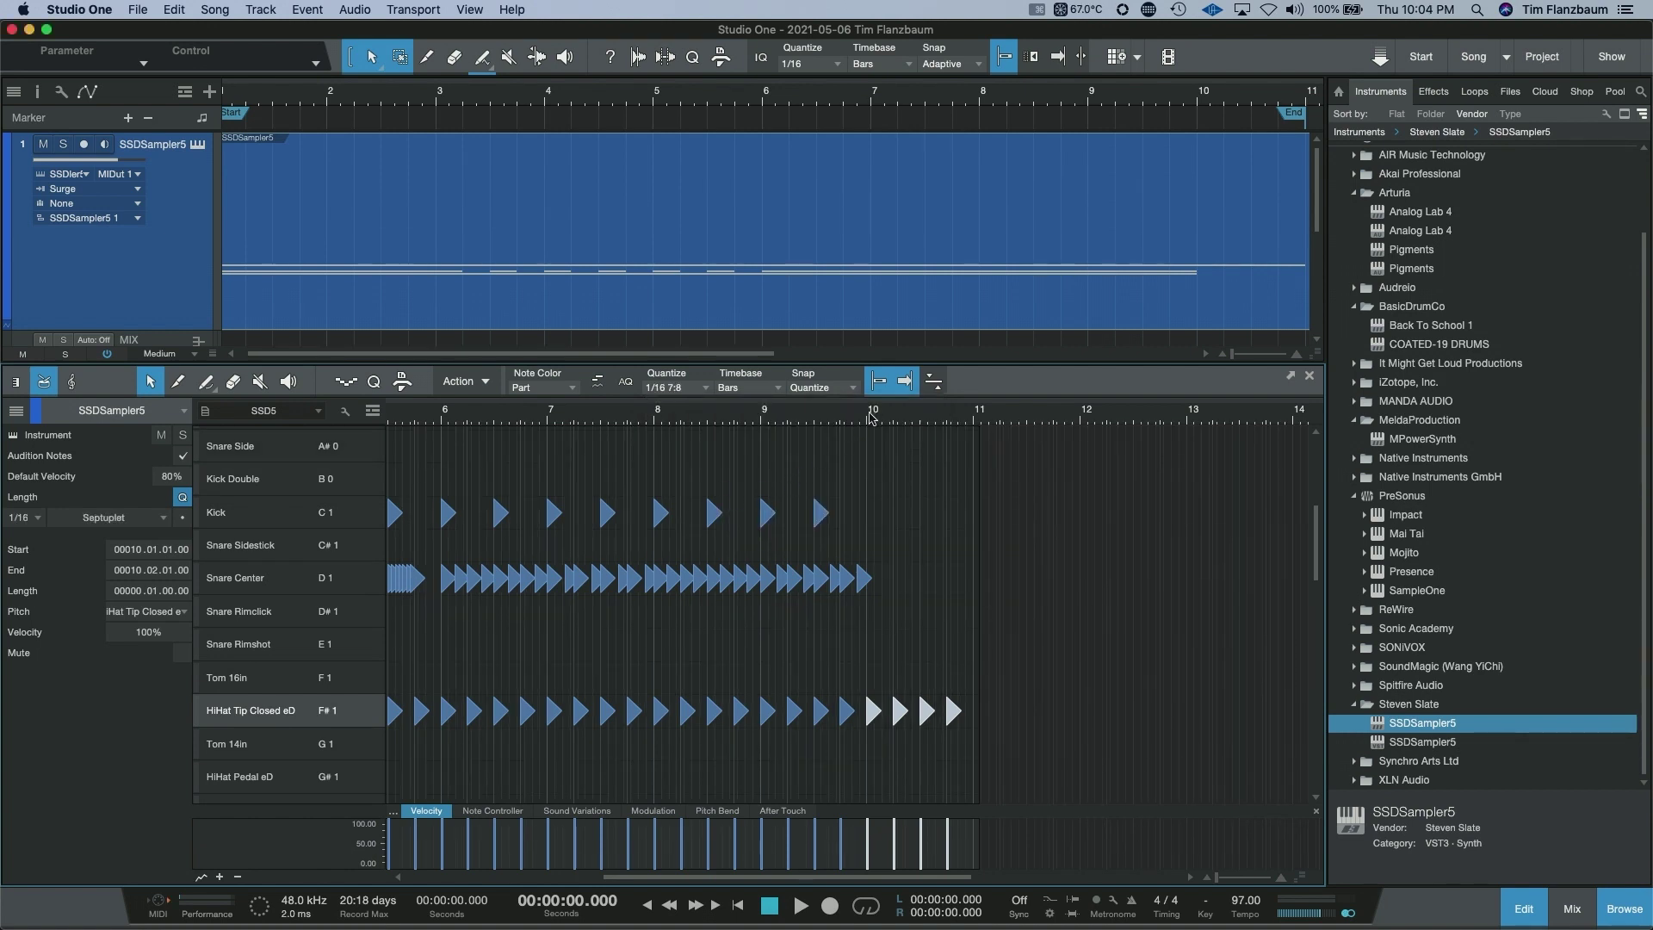
pyautogui.moveTo(871, 418); pyautogui.dragTo(783, 521)
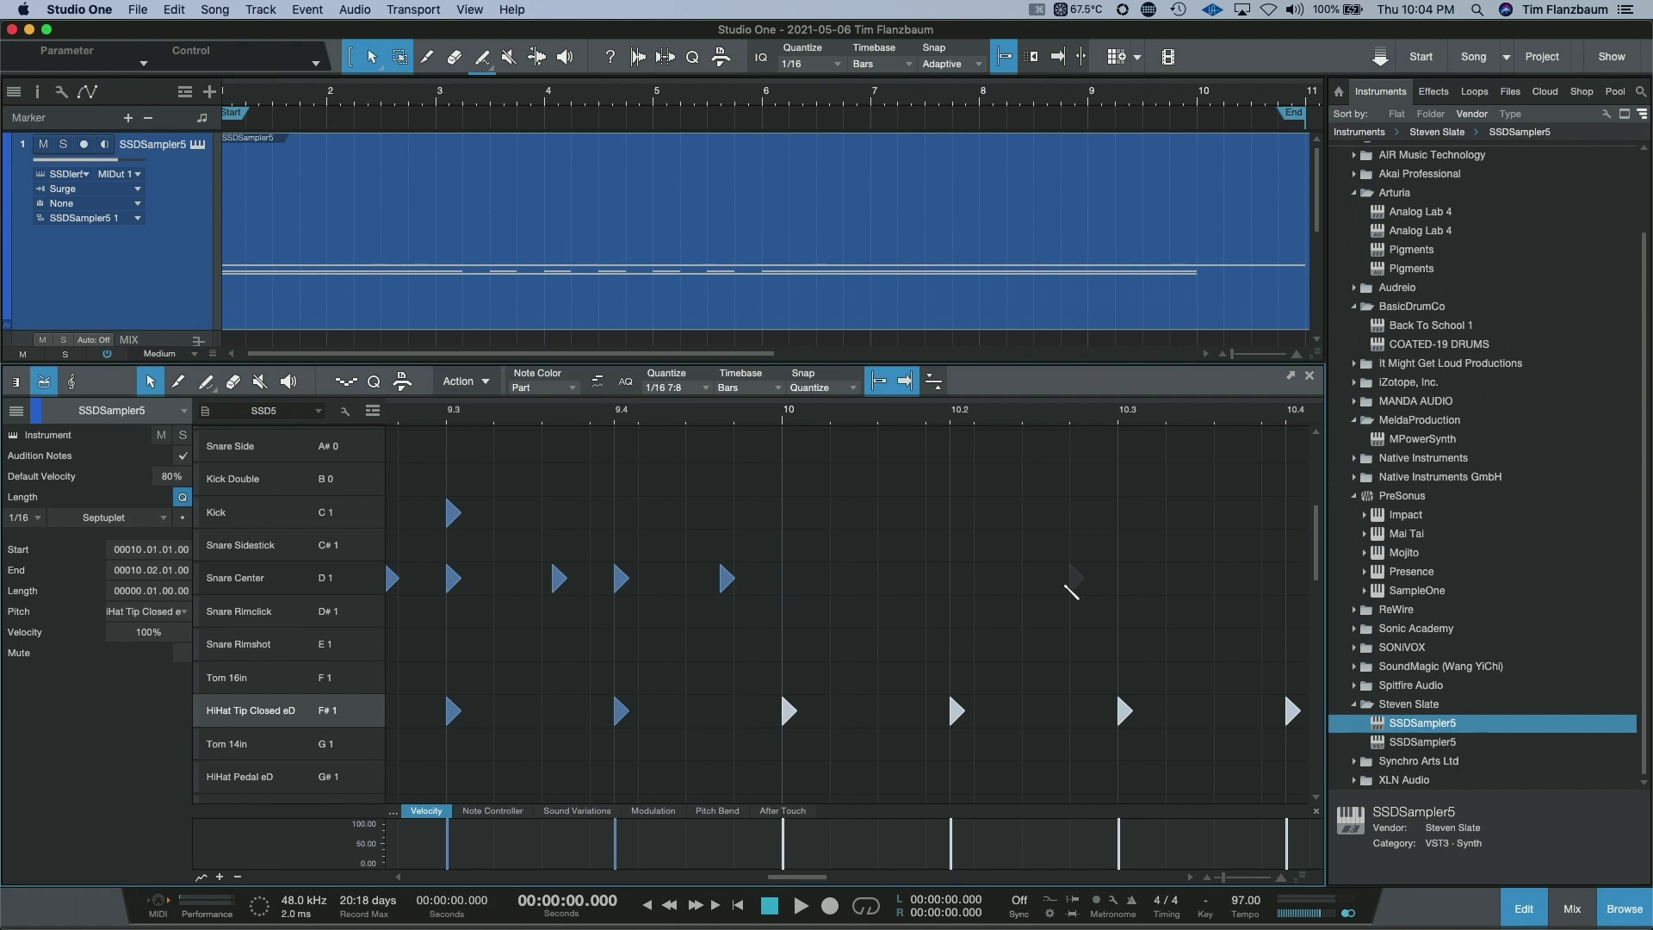
# Set the note editor's quantize to 1/32 7:8 and add seven consecutive Snare Center notes across the first beat of bar 10
pyautogui.click(706, 390)
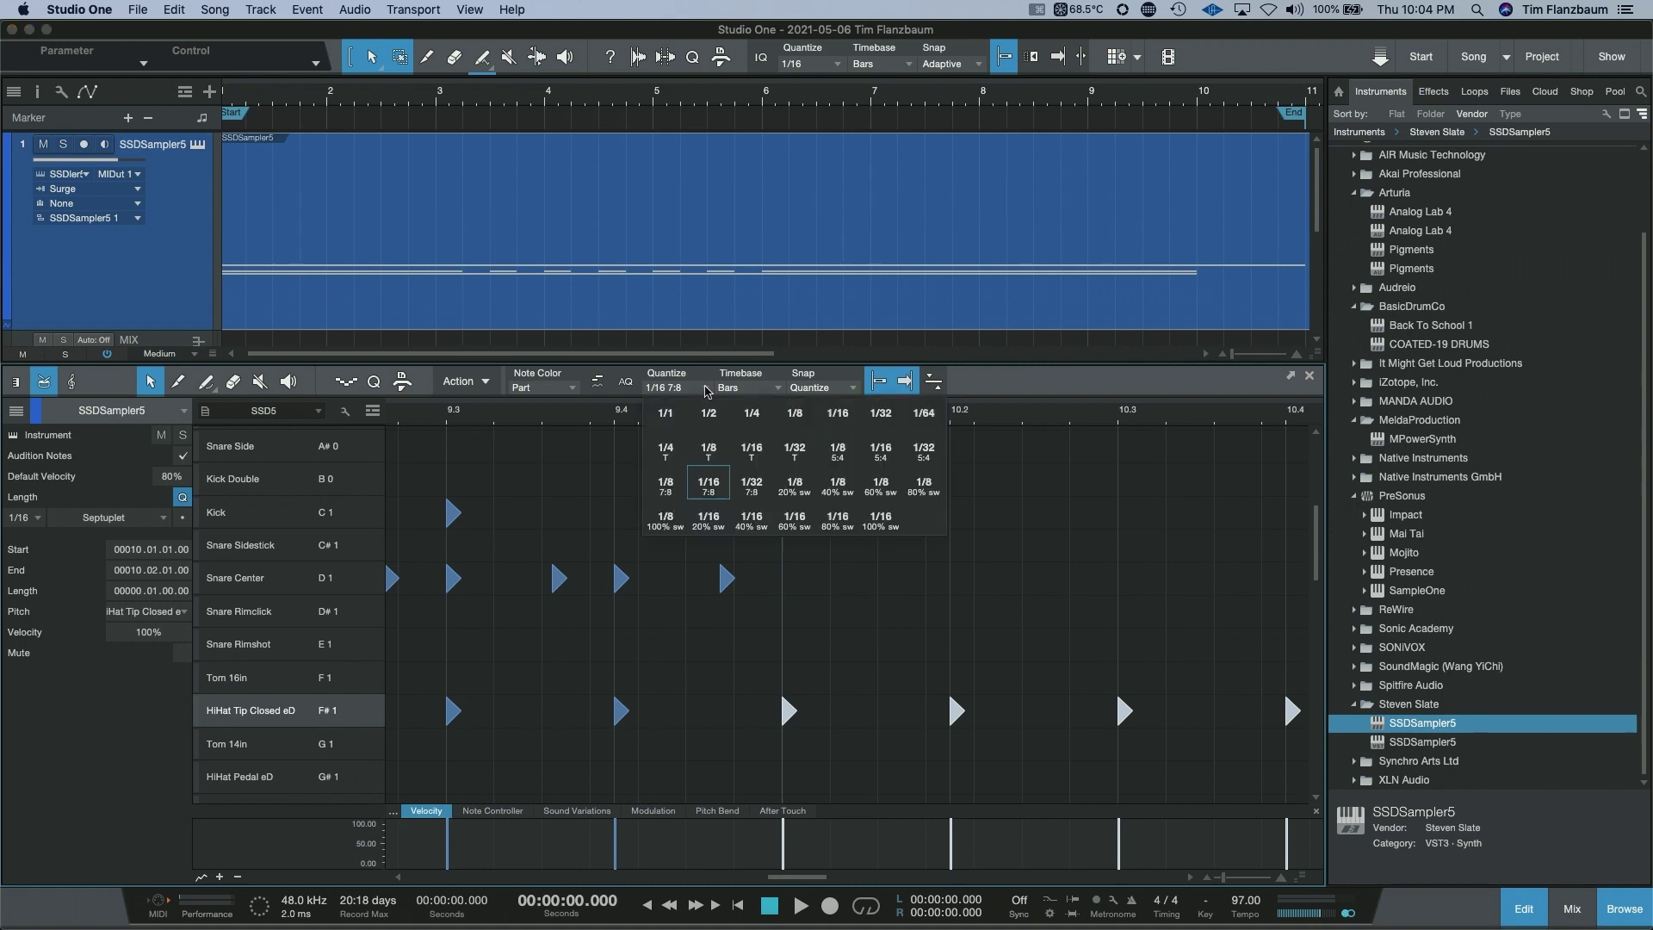
pyautogui.click(753, 484)
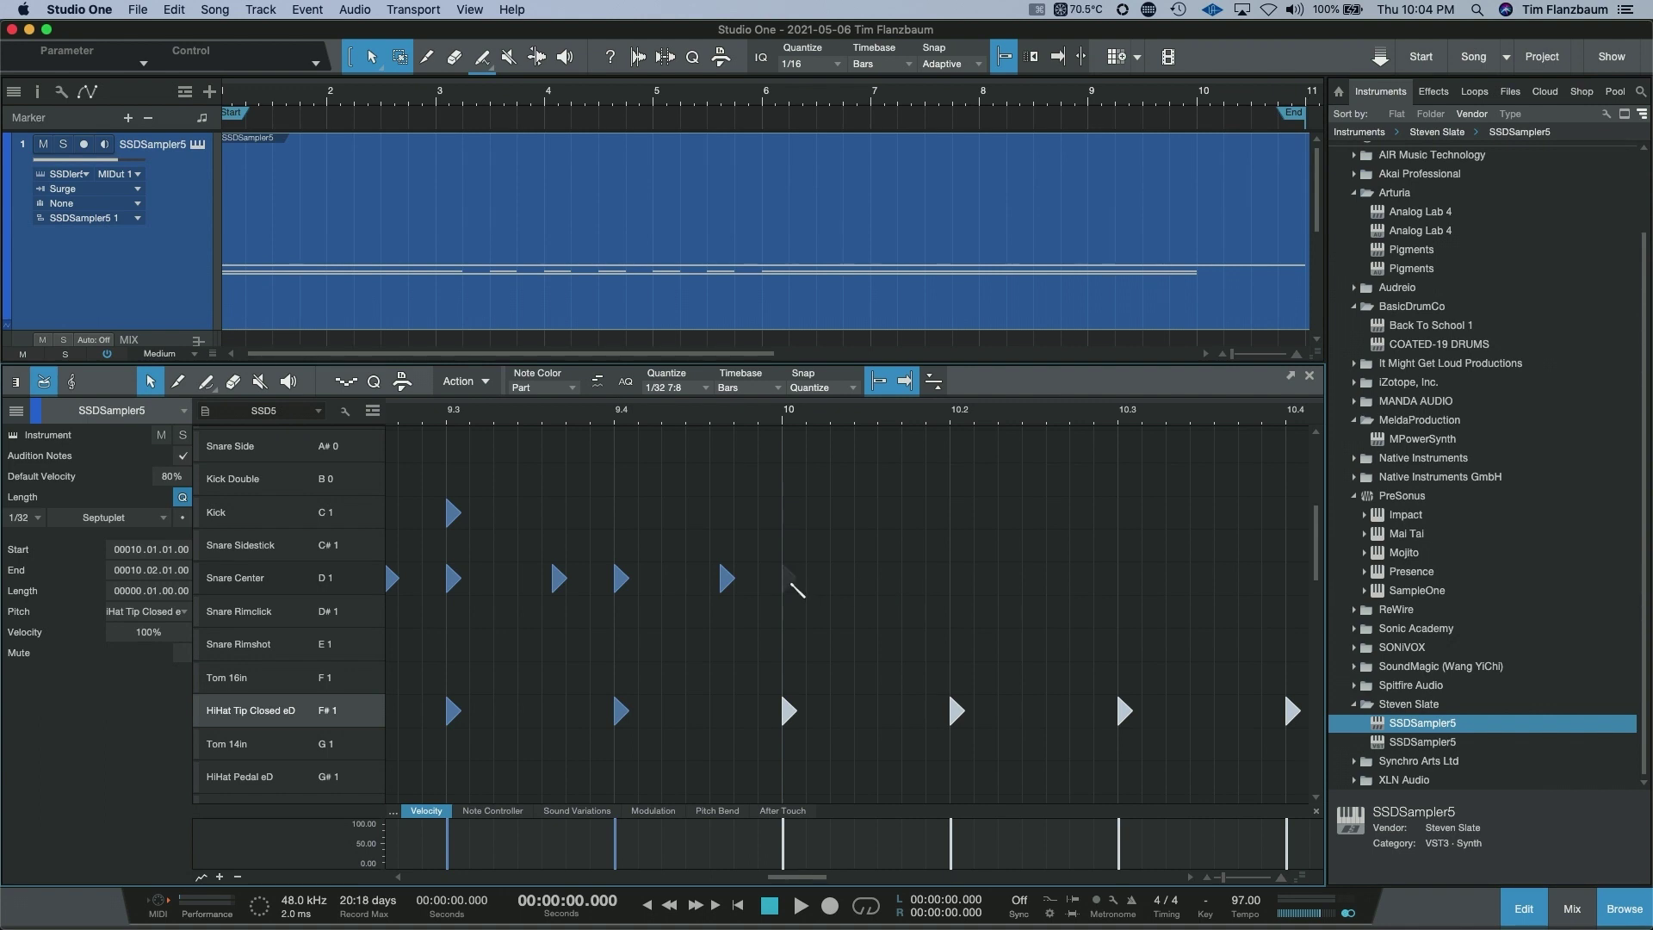
pyautogui.click(788, 579)
pyautogui.click(812, 579)
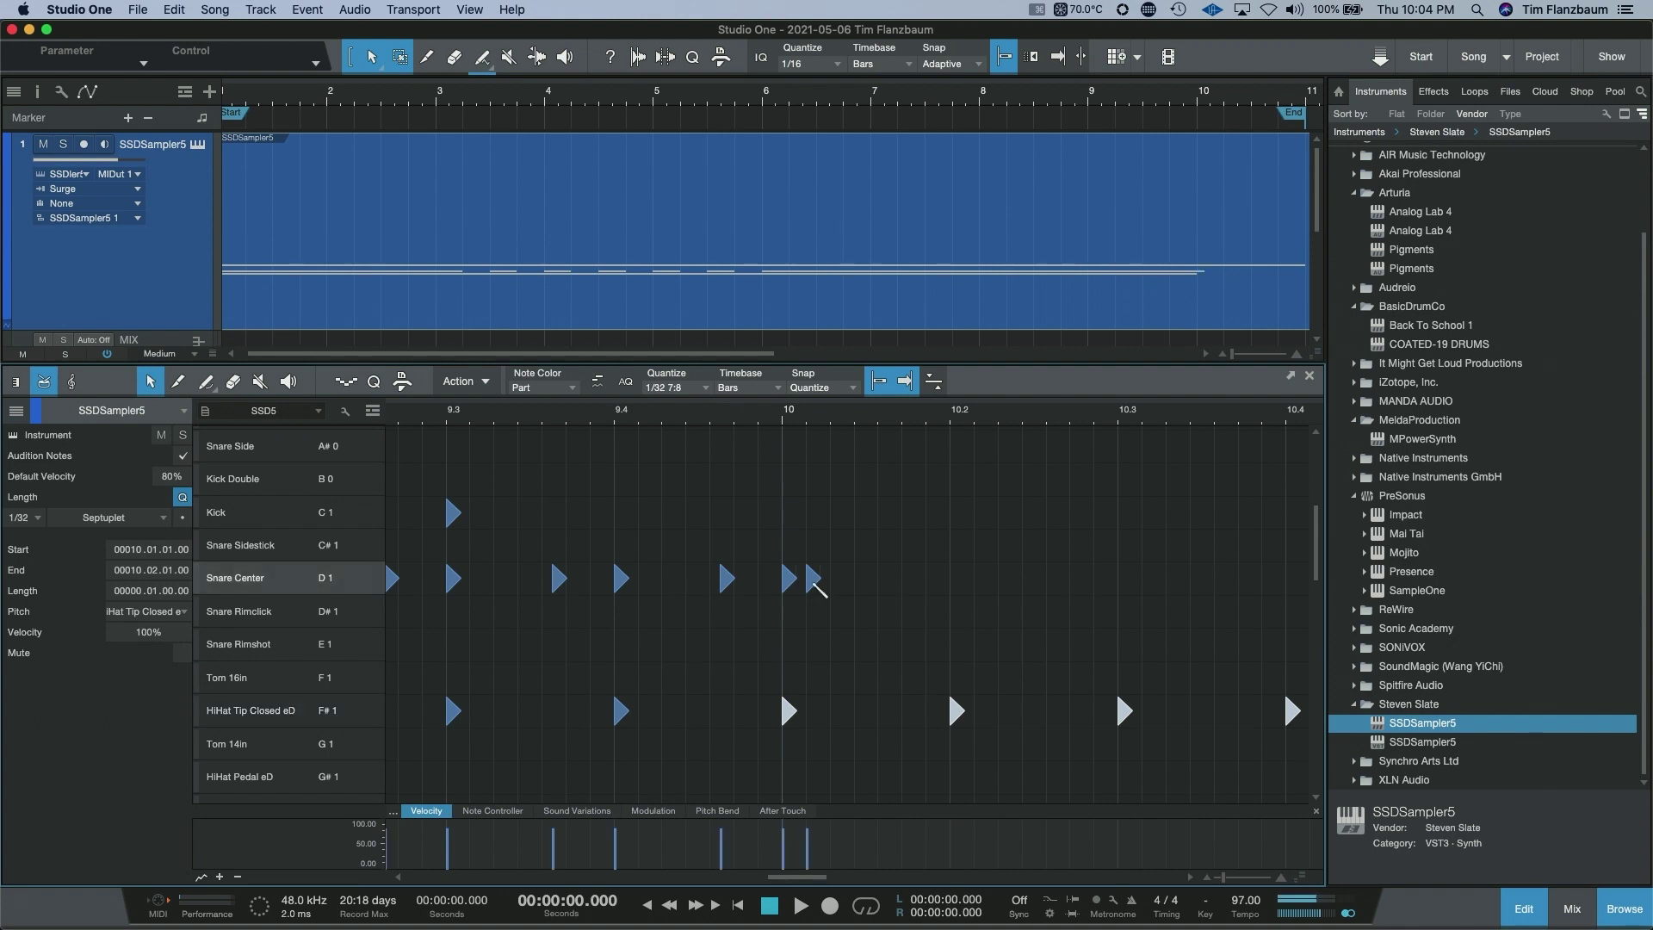
pyautogui.click(837, 578)
pyautogui.click(860, 579)
pyautogui.click(885, 579)
pyautogui.click(909, 578)
pyautogui.click(933, 579)
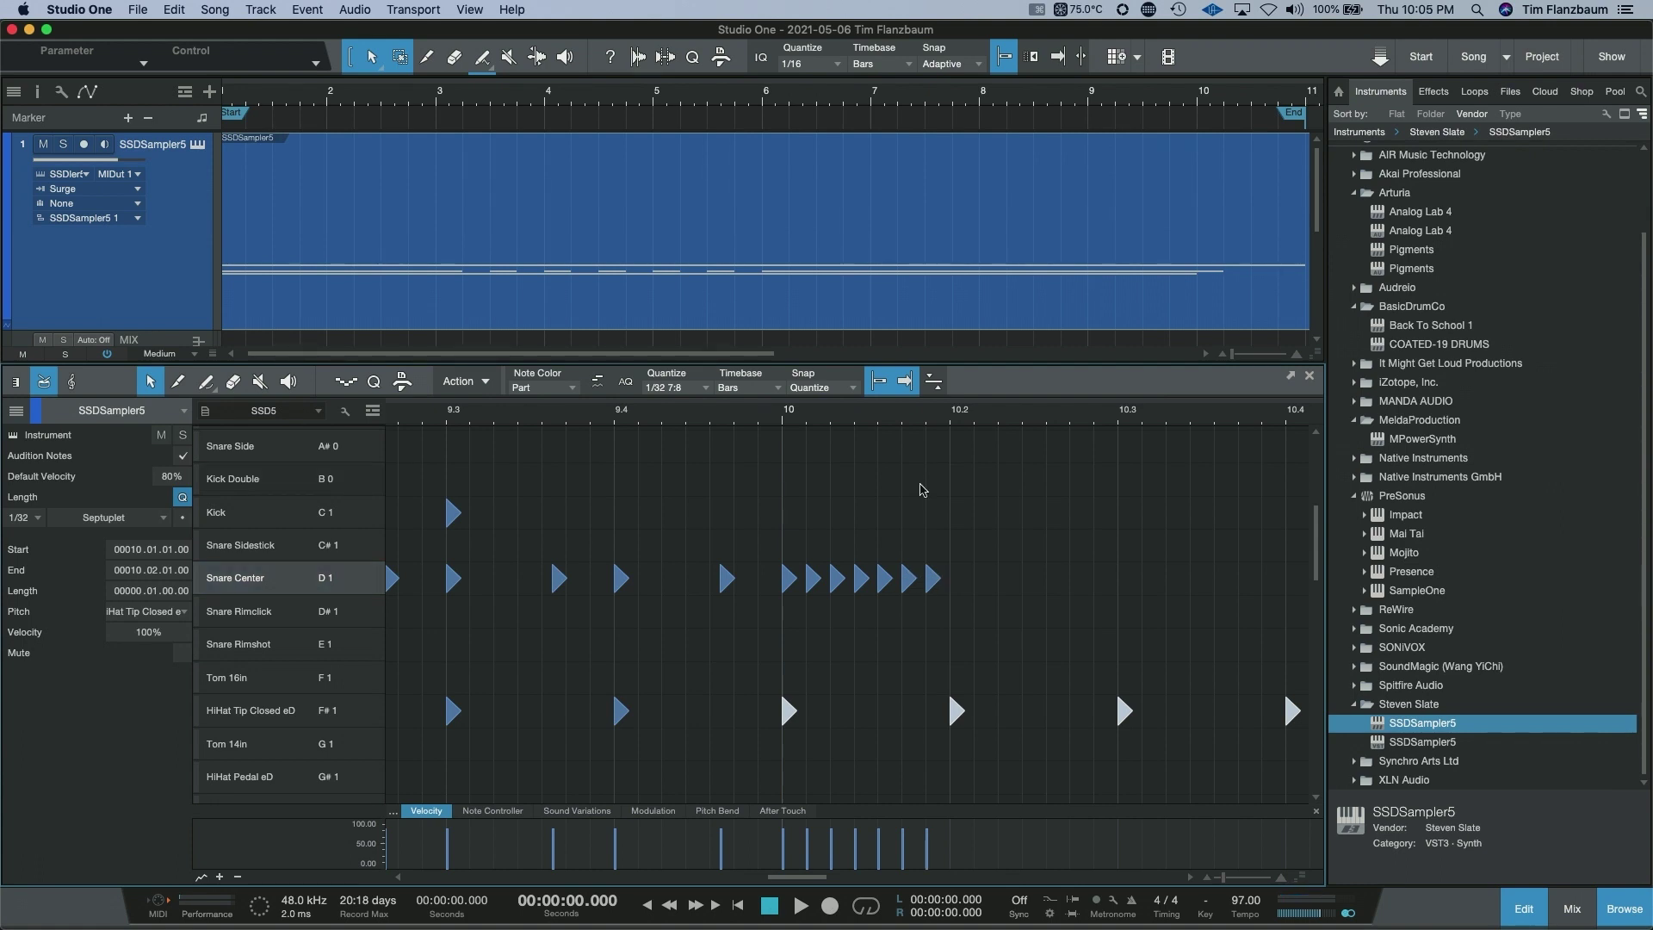
# Play back the snare septuplet from the start of bar 10, listen to it twice, and stop
pyautogui.click(781, 416)
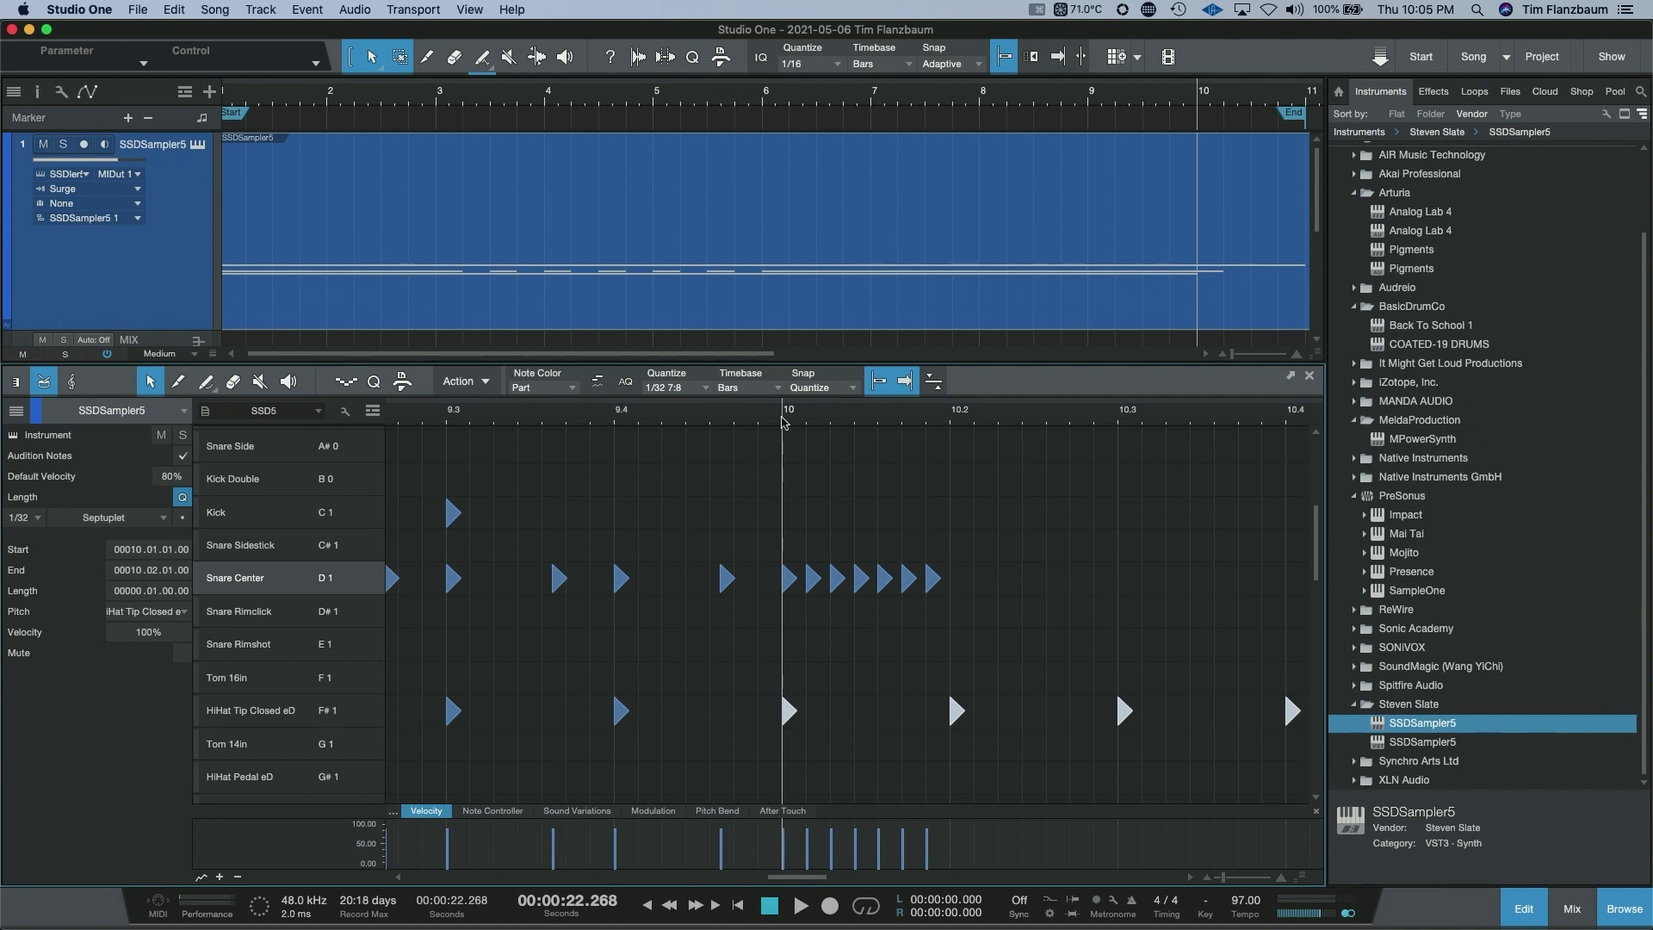
pyautogui.press('space')
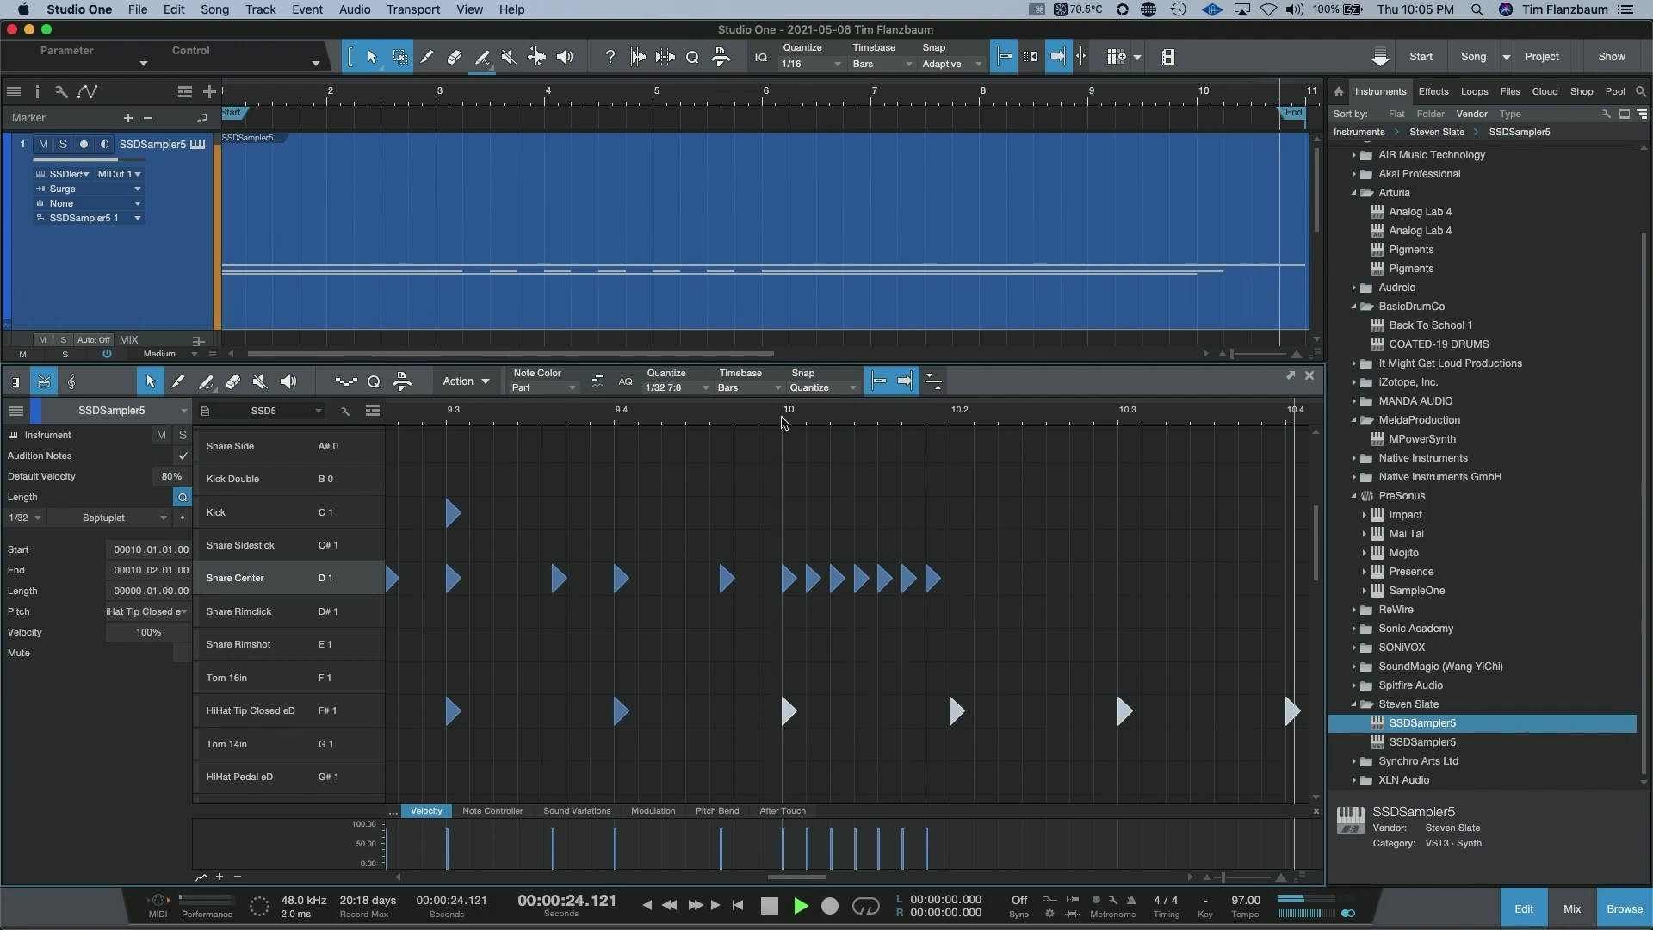
pyautogui.press('space')
pyautogui.press('space')
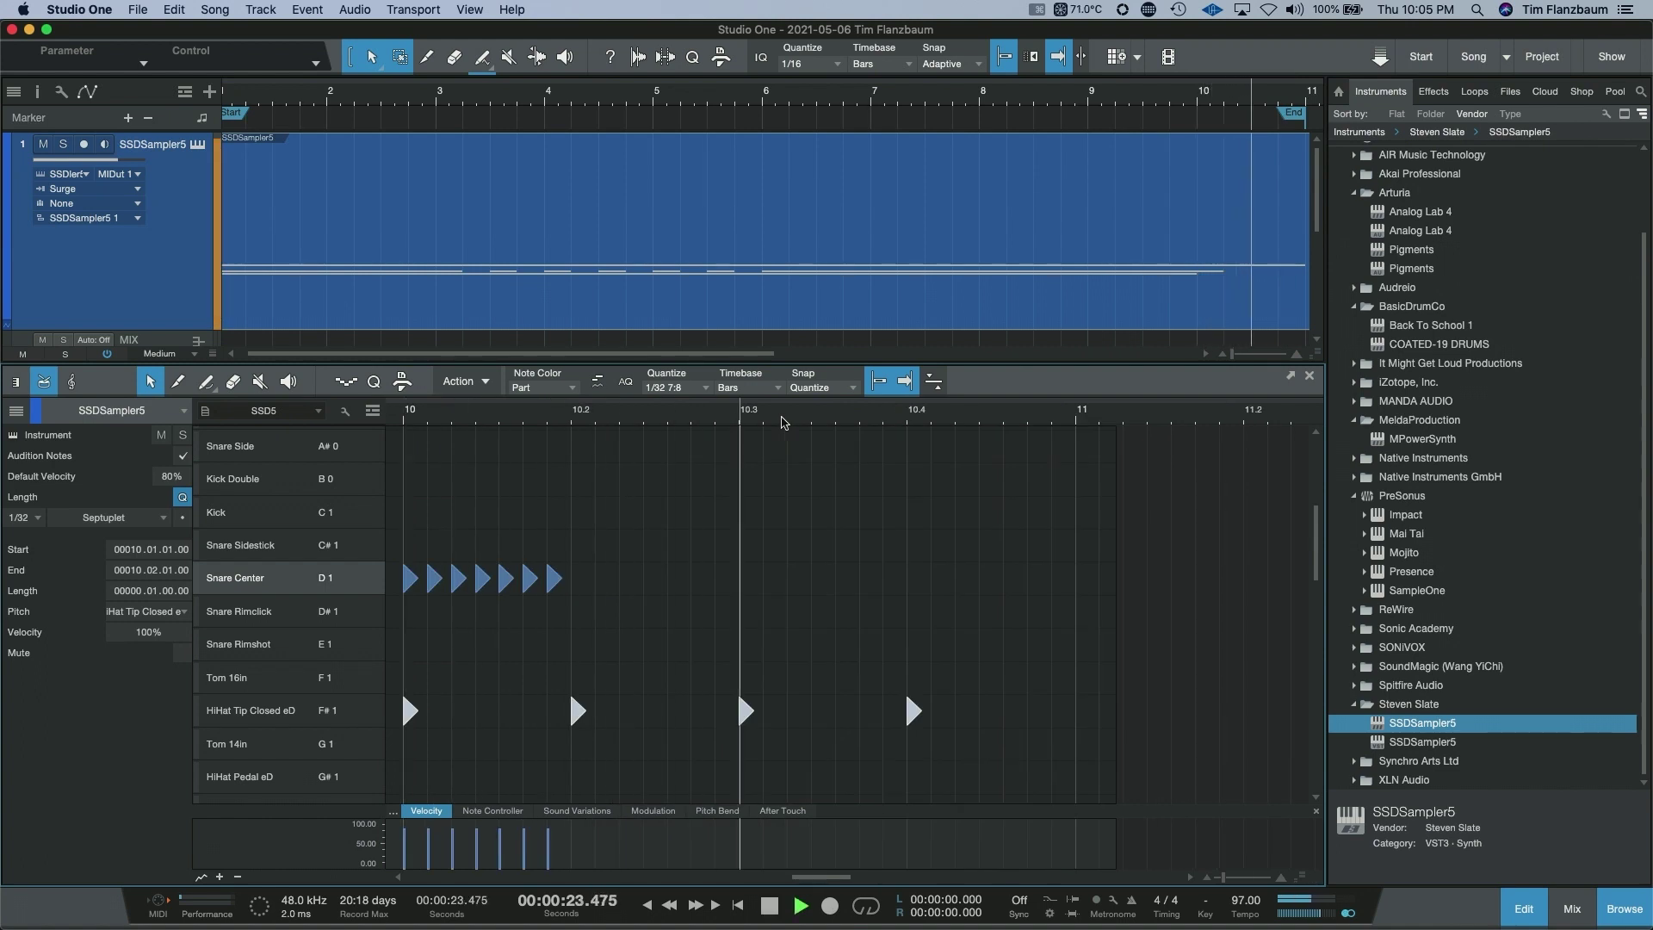
pyautogui.press('space')
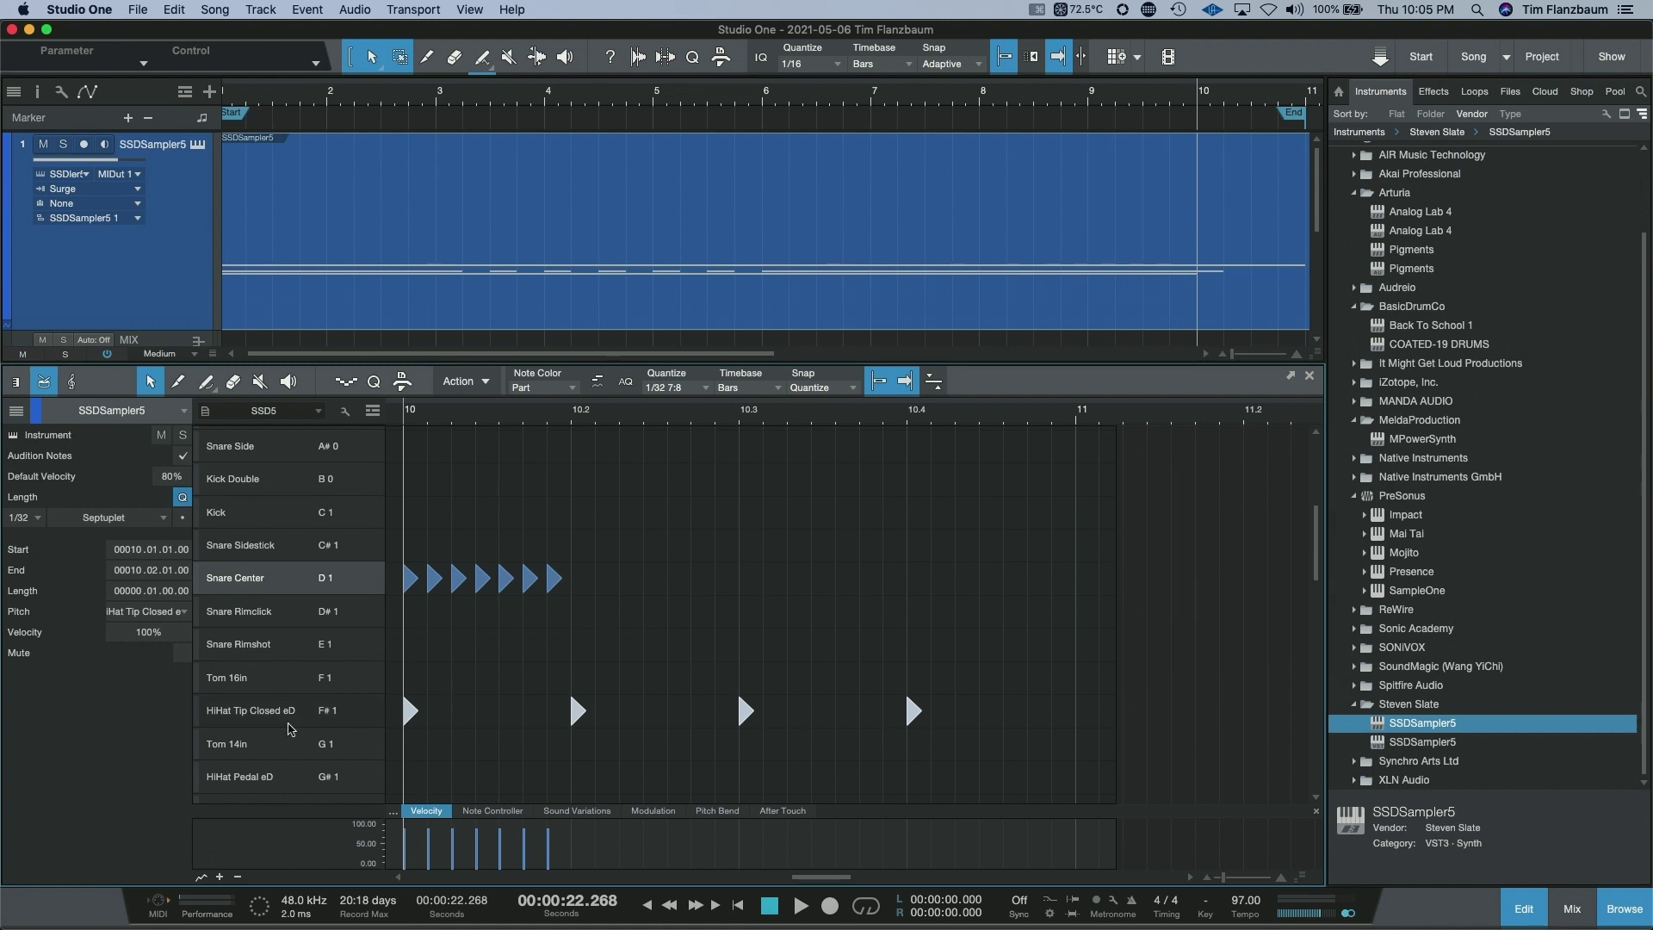
# Set the note editor's quantize value back to 1/4
pyautogui.click(707, 392)
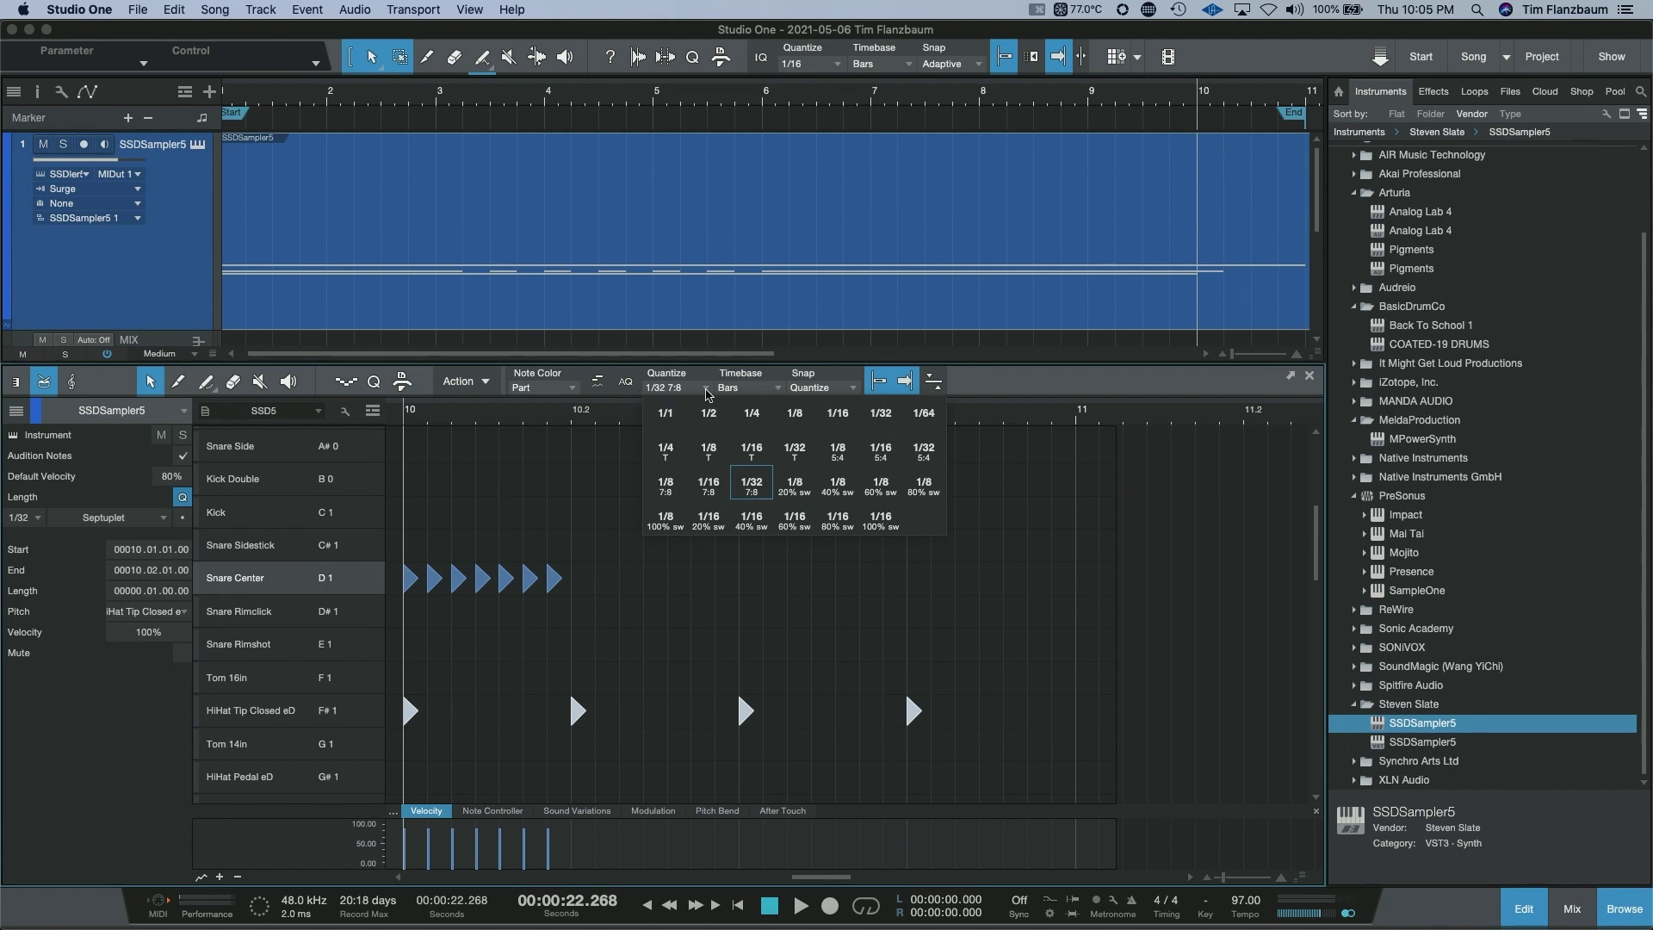
pyautogui.click(752, 413)
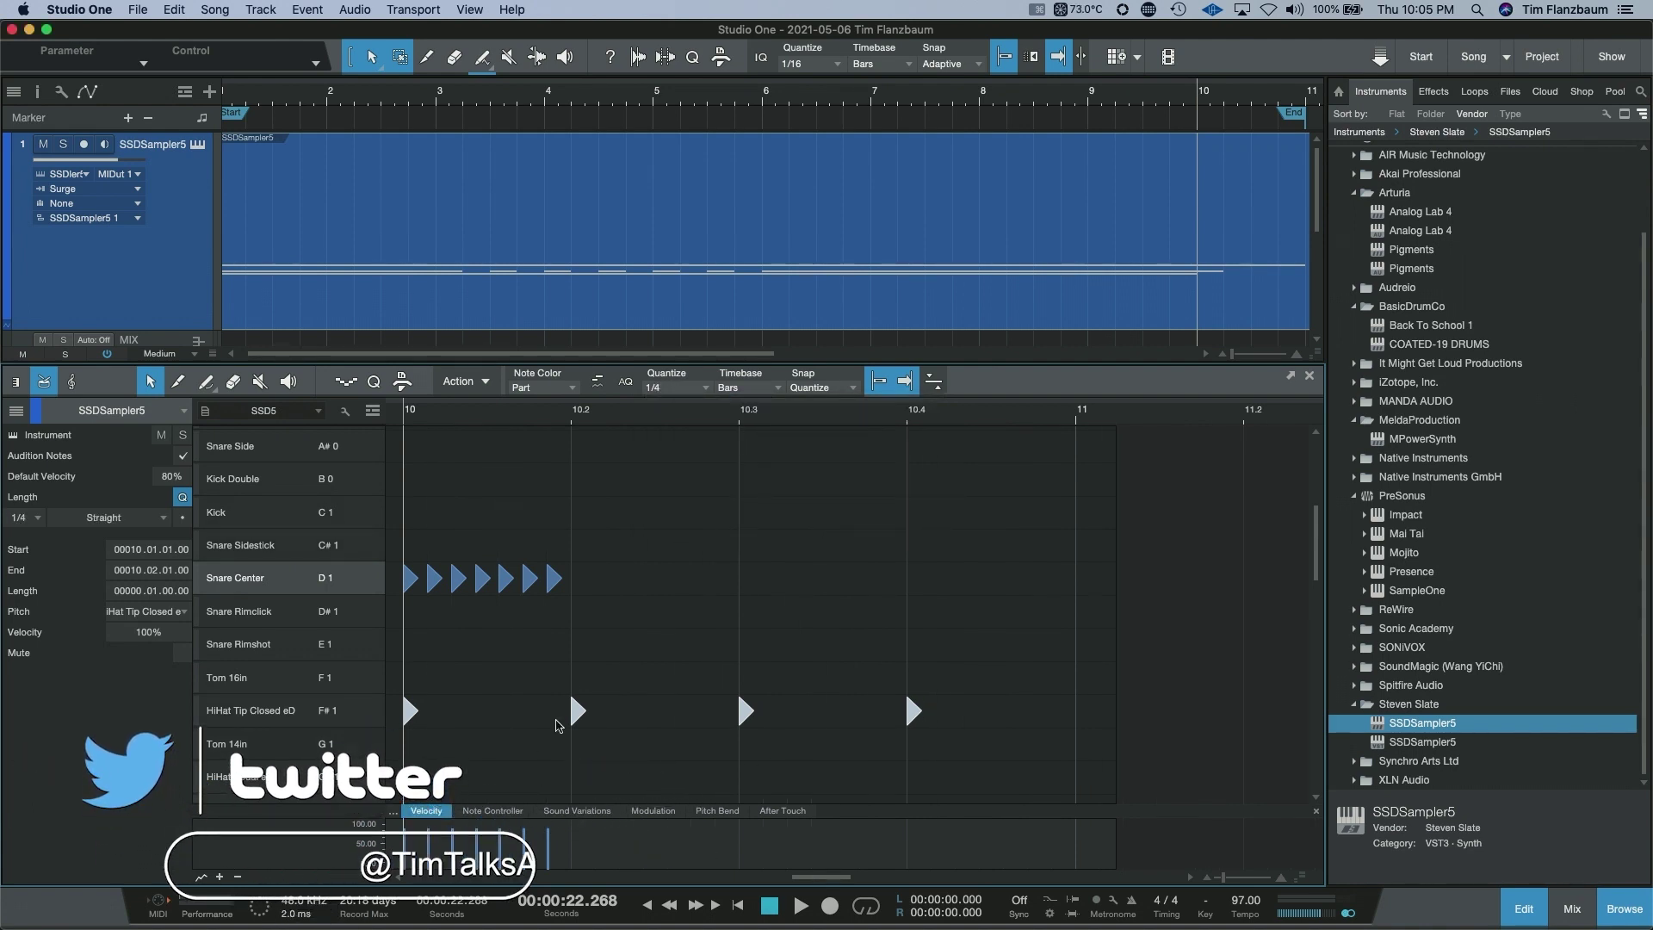
pyautogui.click(680, 388)
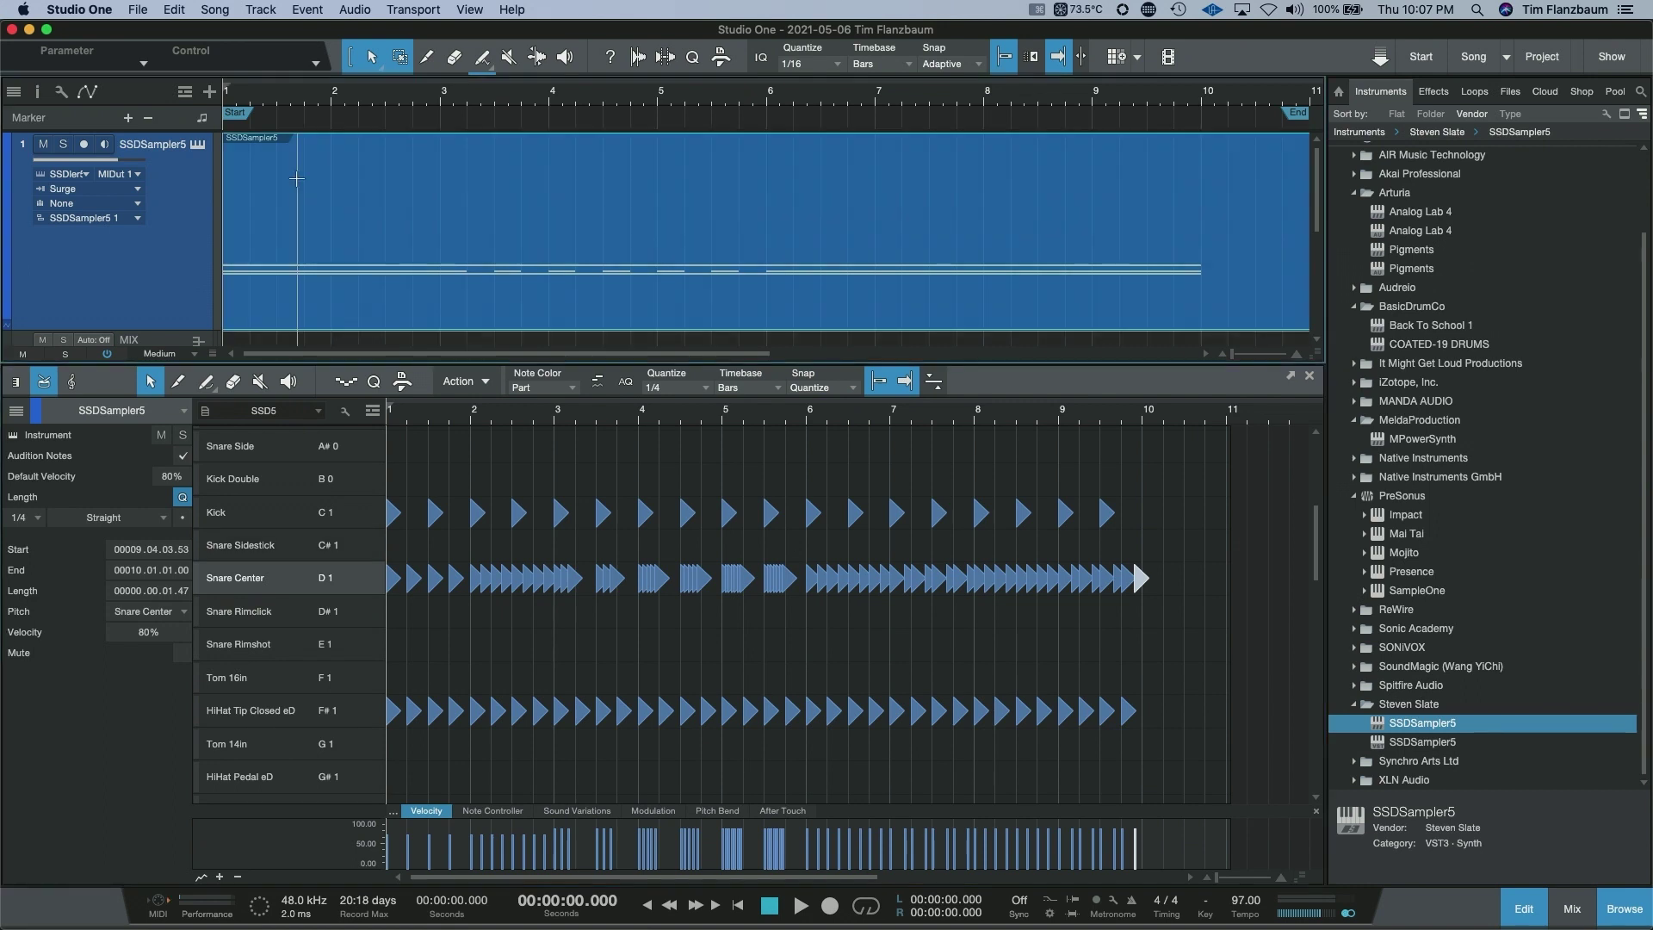
# Set the loop range from bar 1 to bar 10 and play the whole drum pattern through
pyautogui.moveTo(225, 89); pyautogui.dragTo(1201, 105)
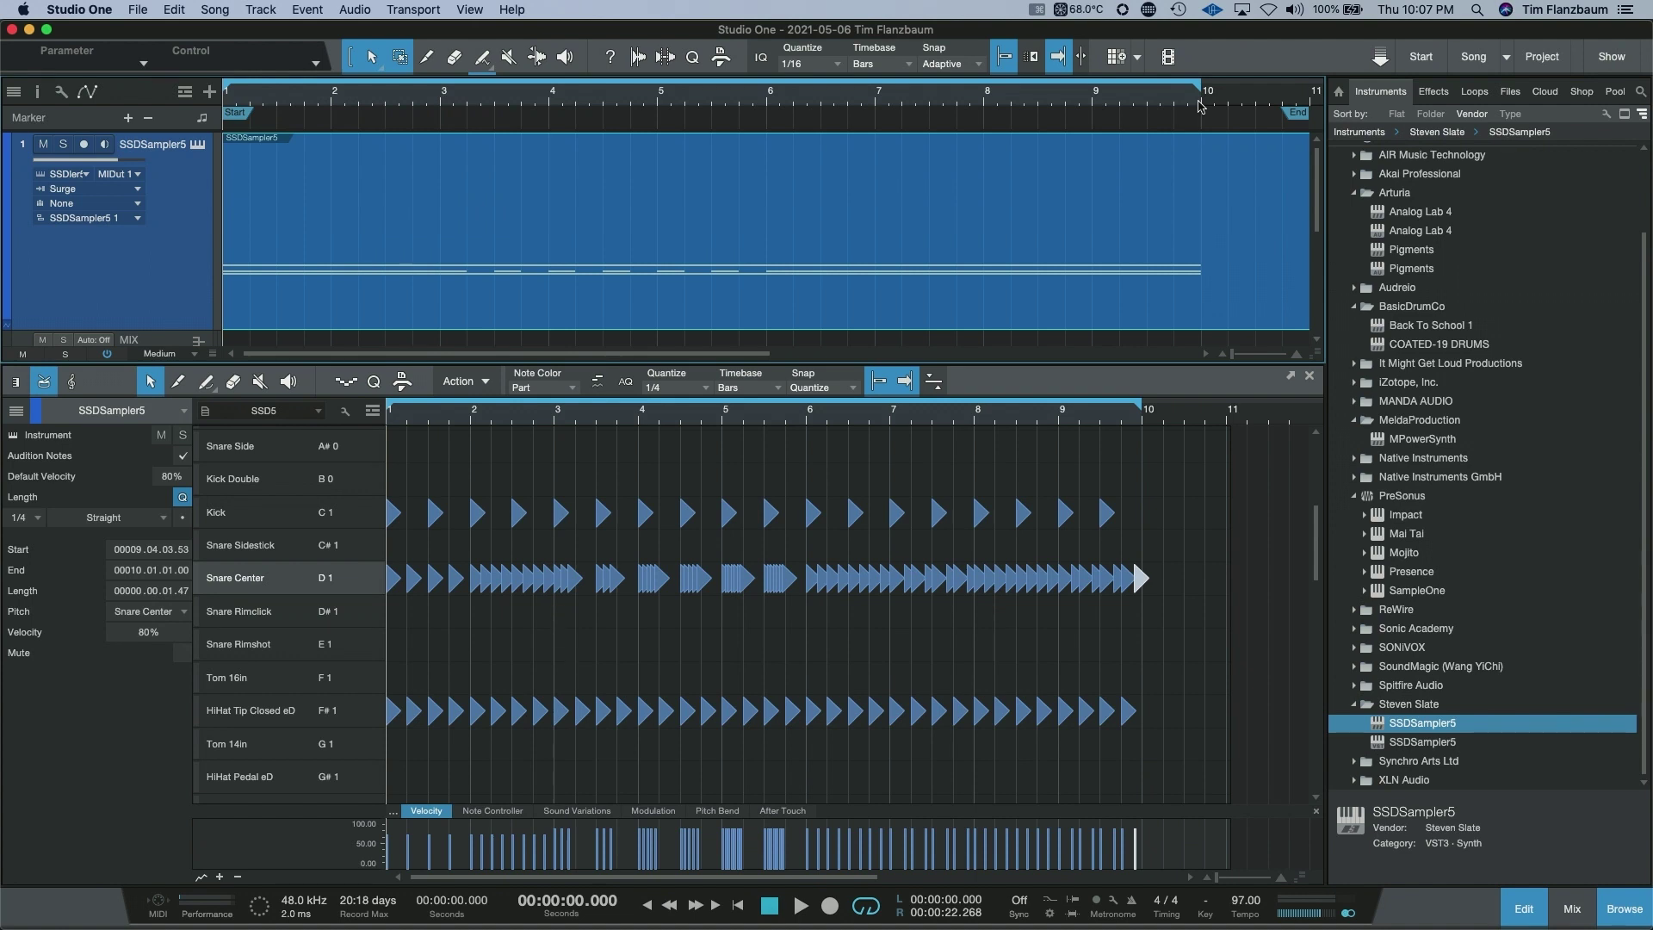
pyautogui.press('space')
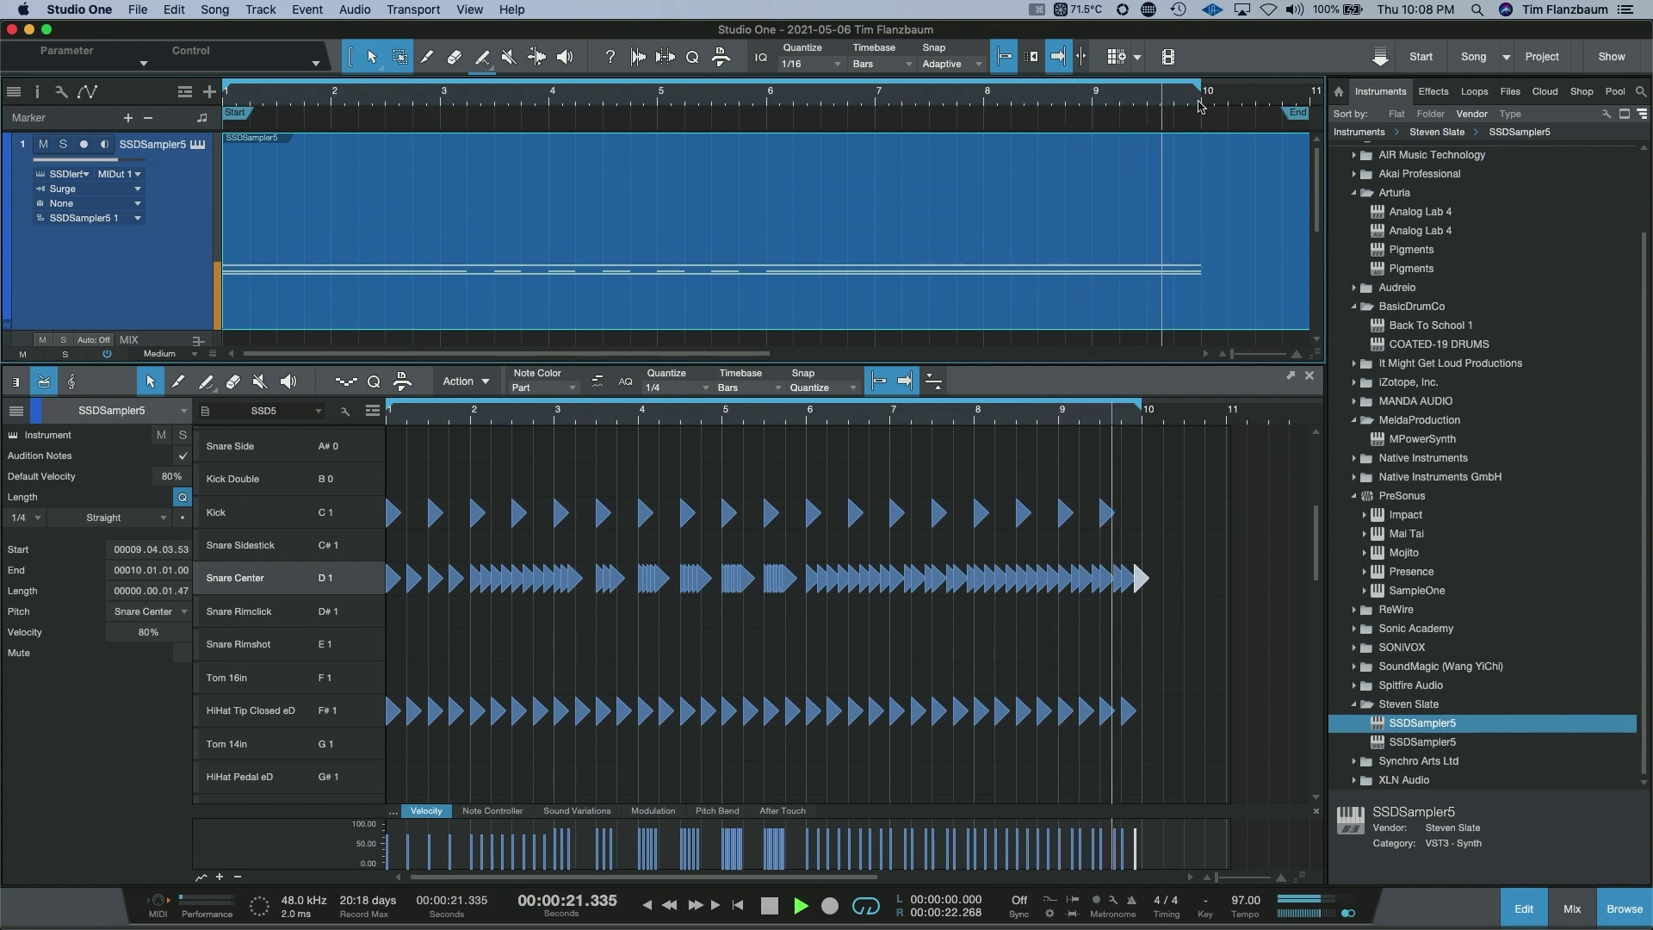
pyautogui.press('space')
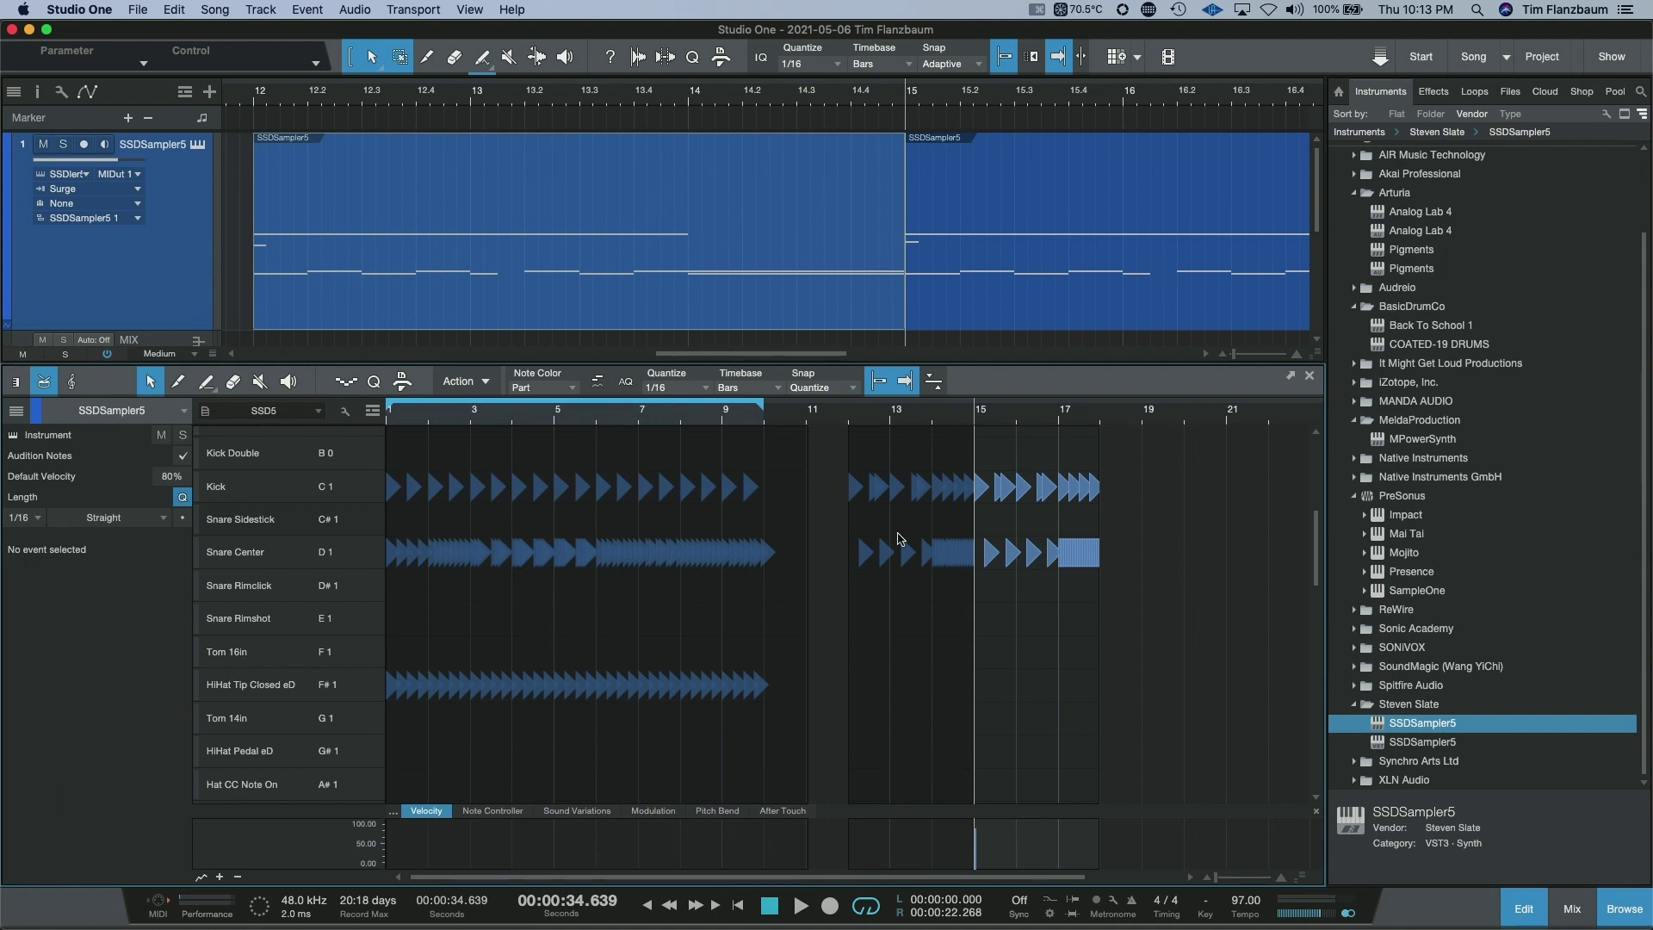
# Play the kick and snare patterns from bar 12 through the following part and stop playback
pyautogui.click(848, 418)
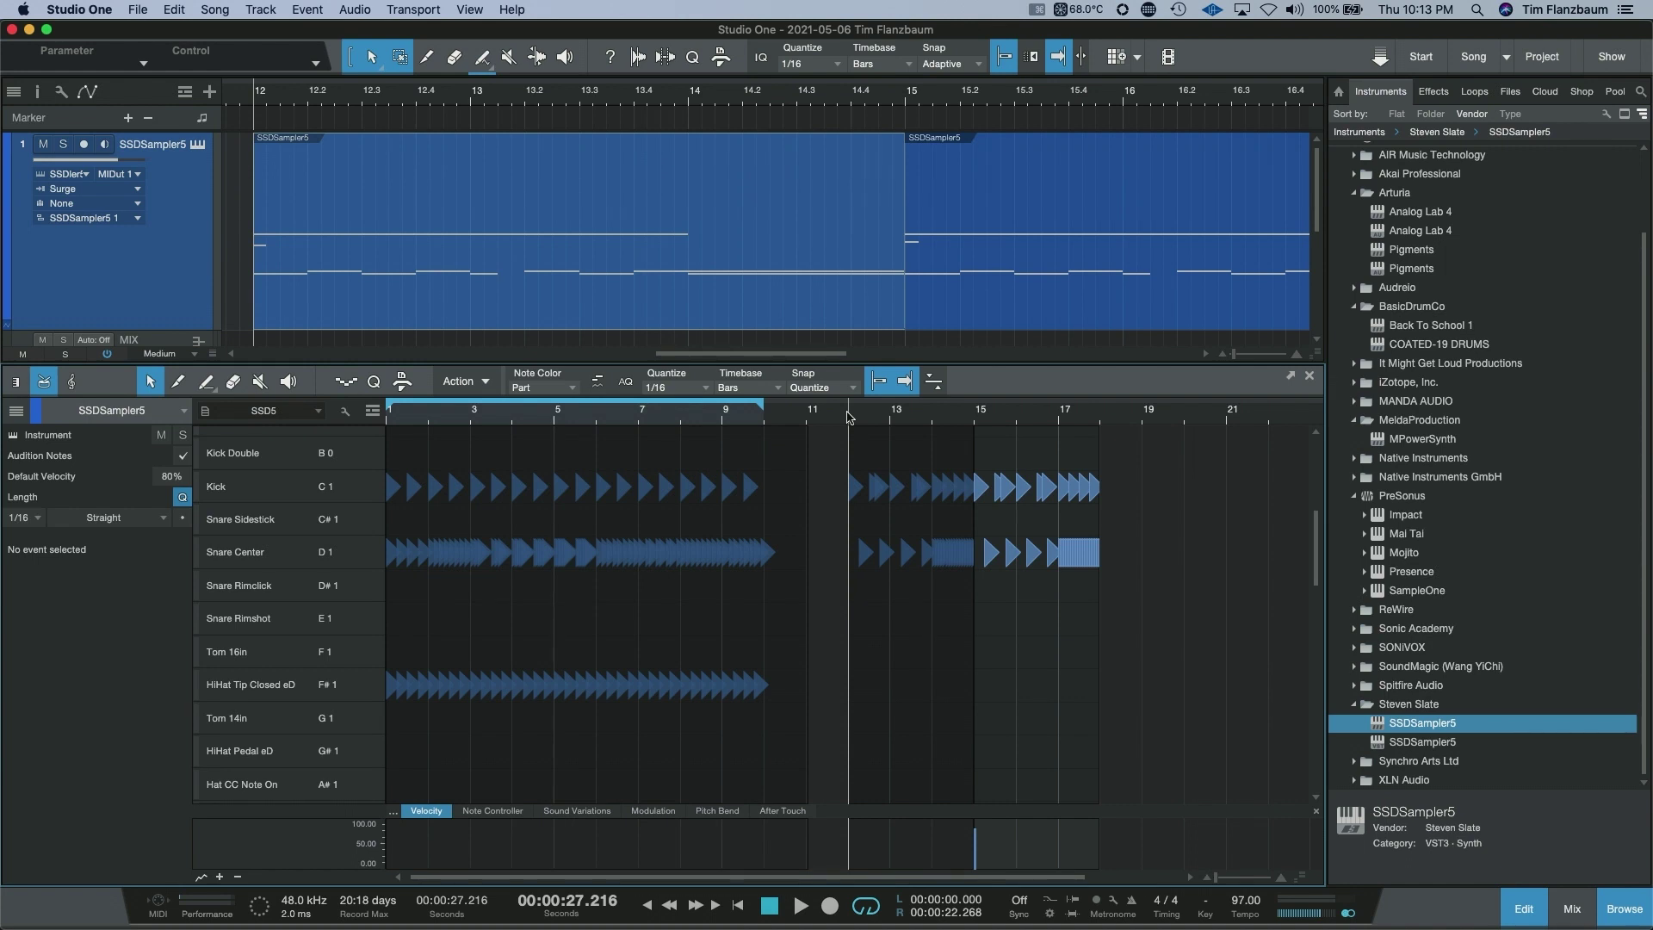
pyautogui.press('space')
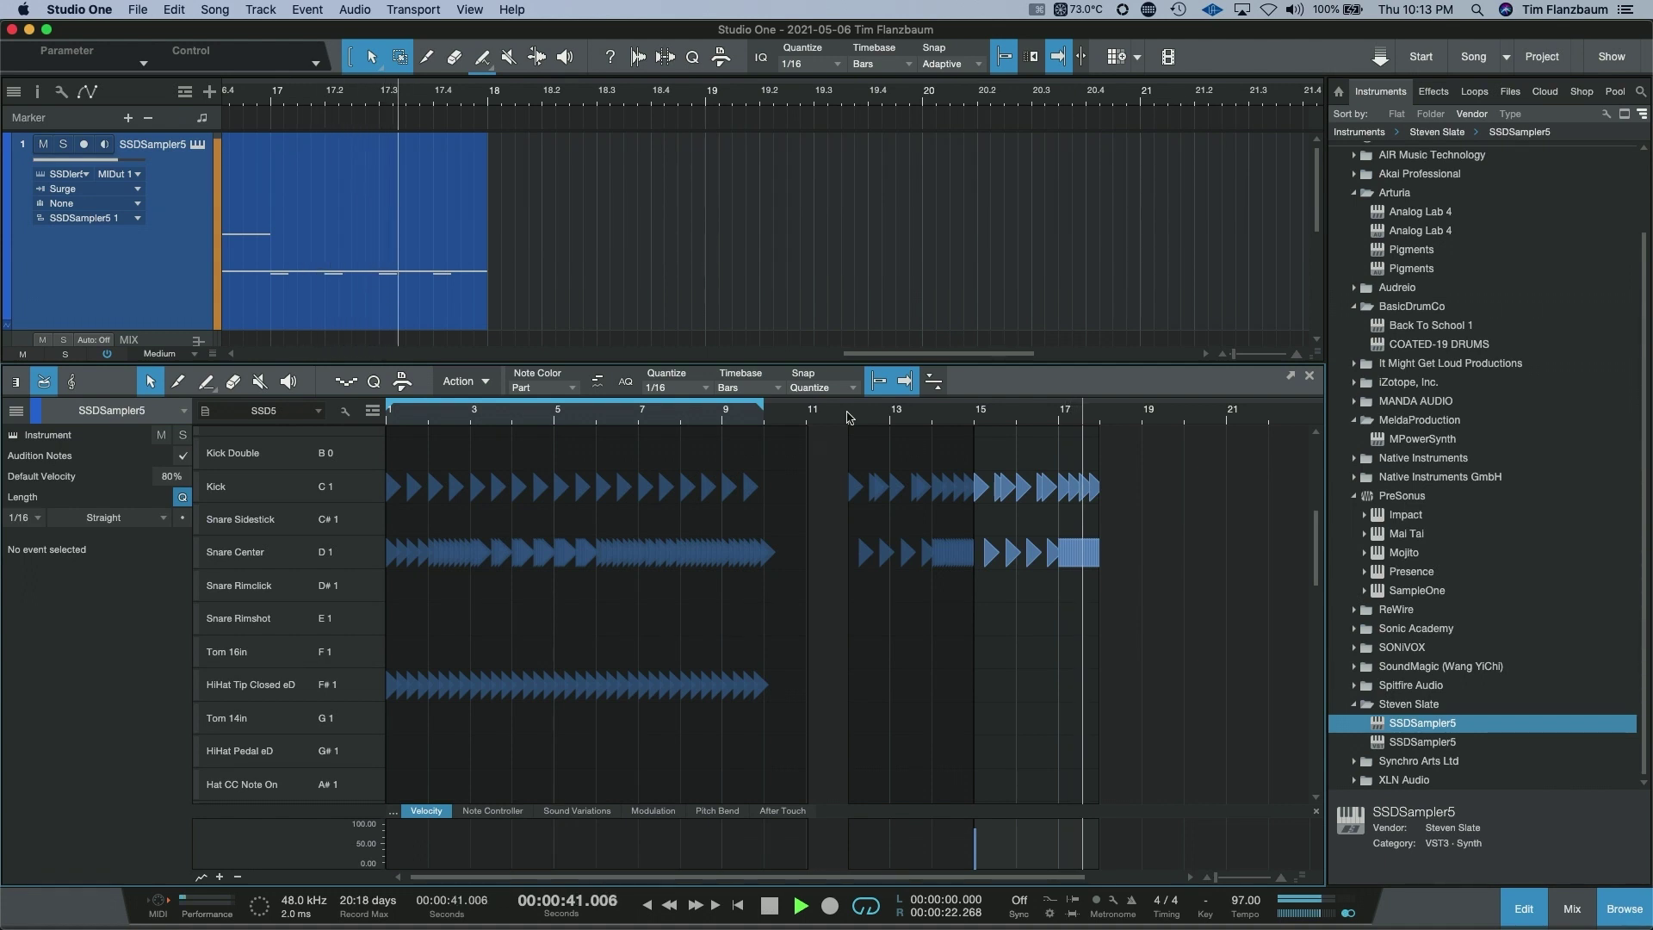
pyautogui.press('space')
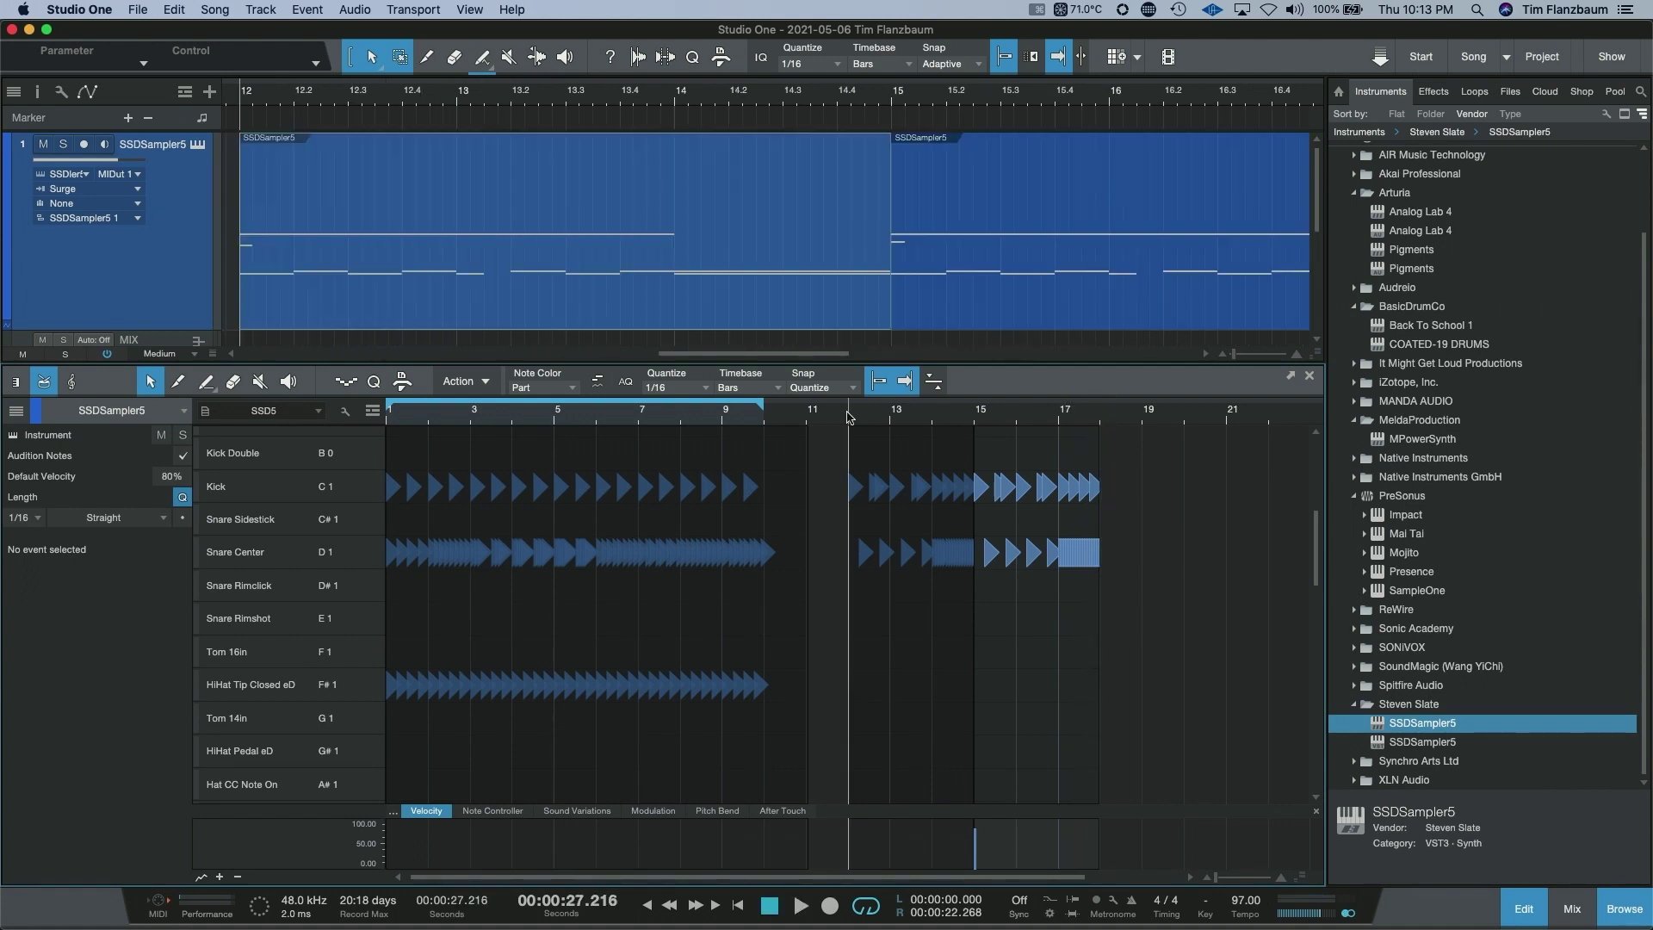